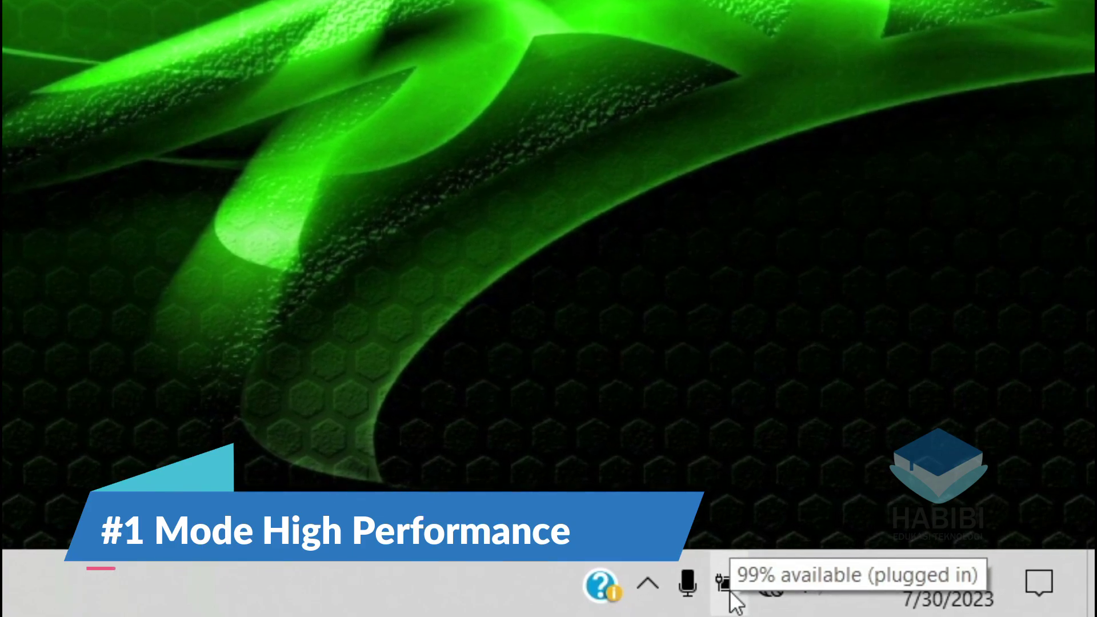
- Open the Windows Power Options and make High Performance the active power plan
right_click(733, 595)
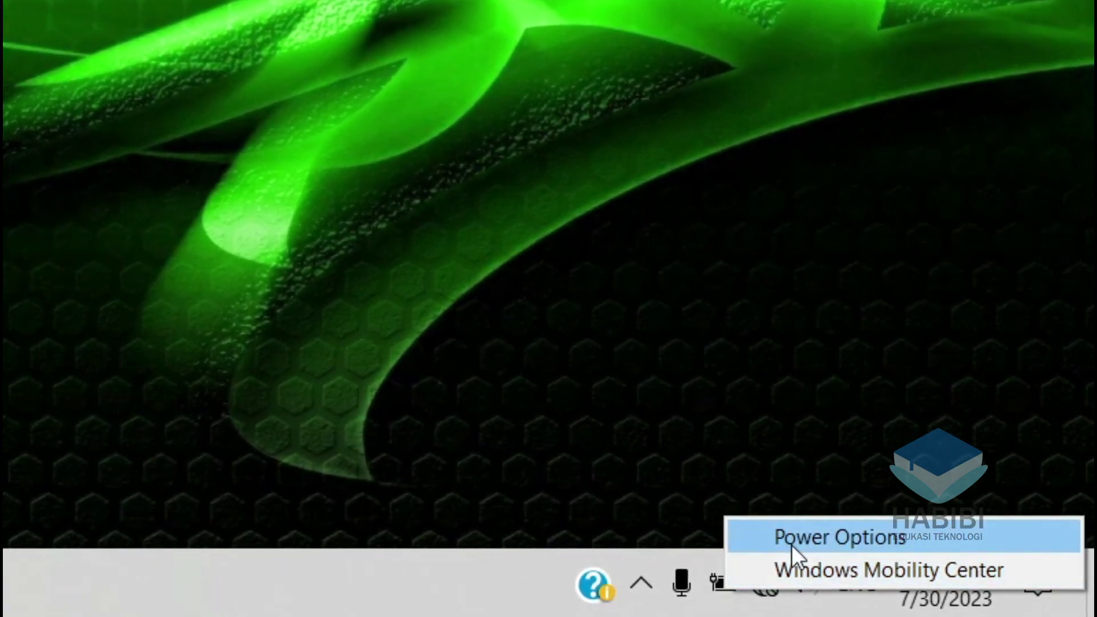
click(790, 543)
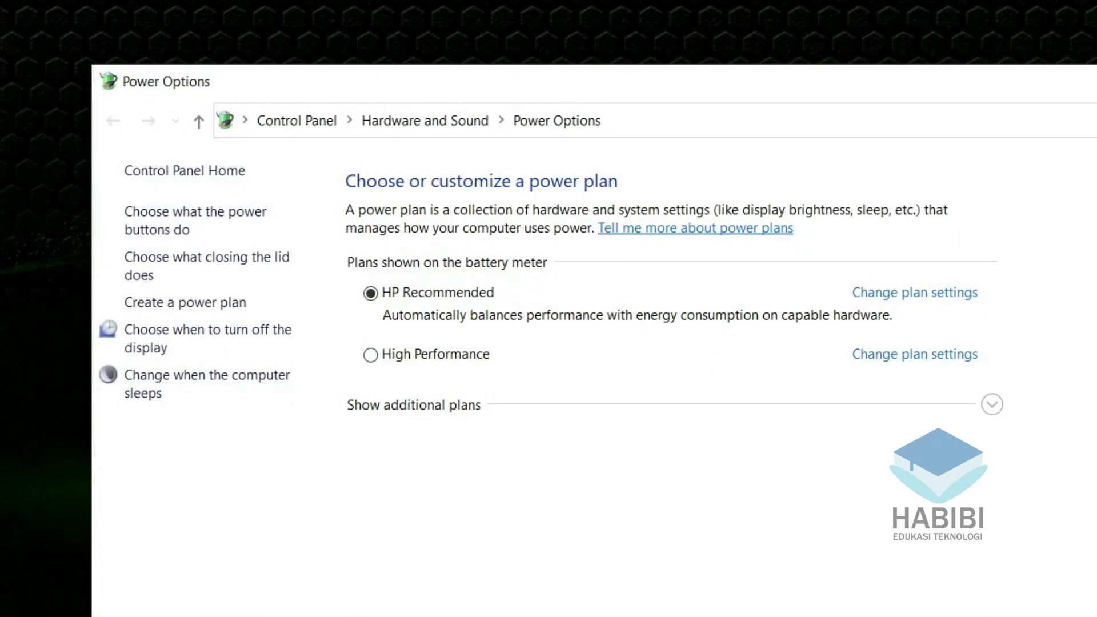
click(438, 361)
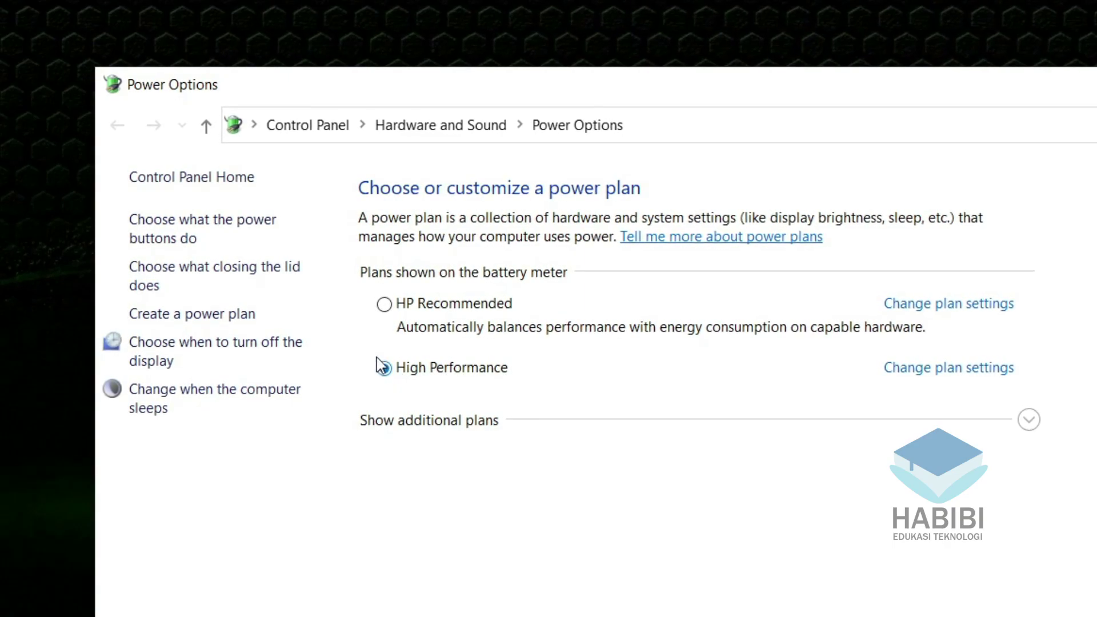
click(199, 318)
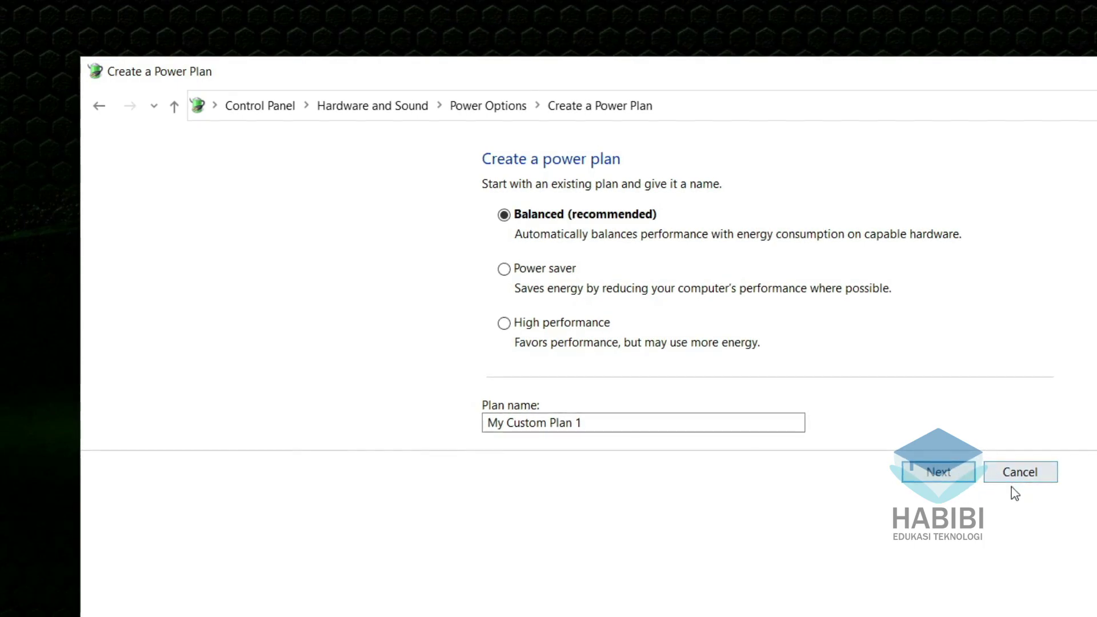
click(1037, 478)
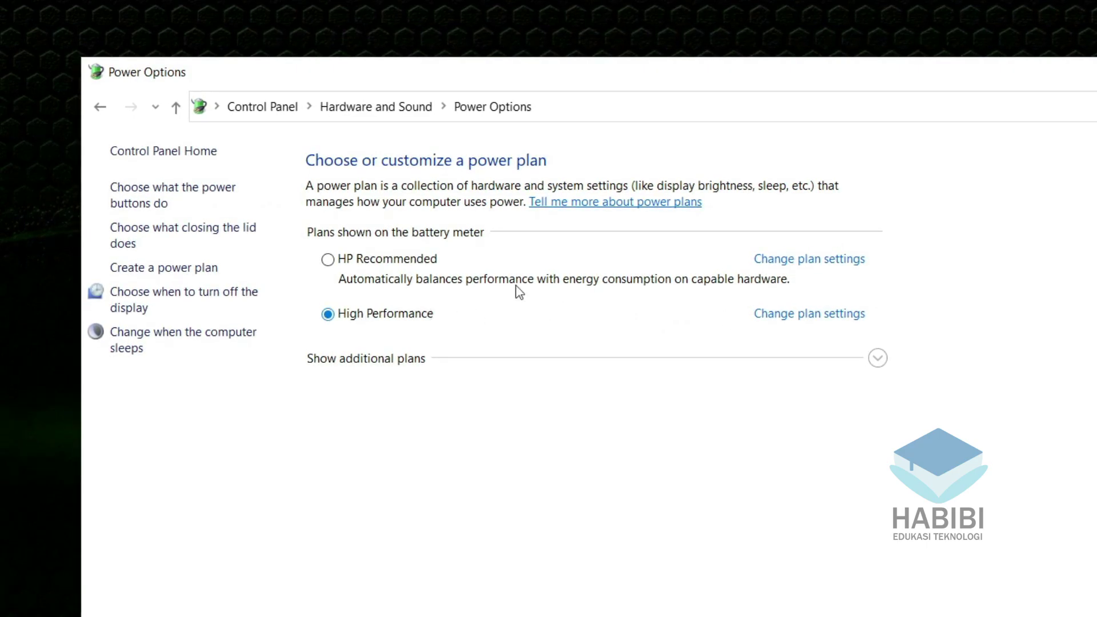
- Open the advanced power settings of the High Performance plan and expand Processor power management
click(812, 320)
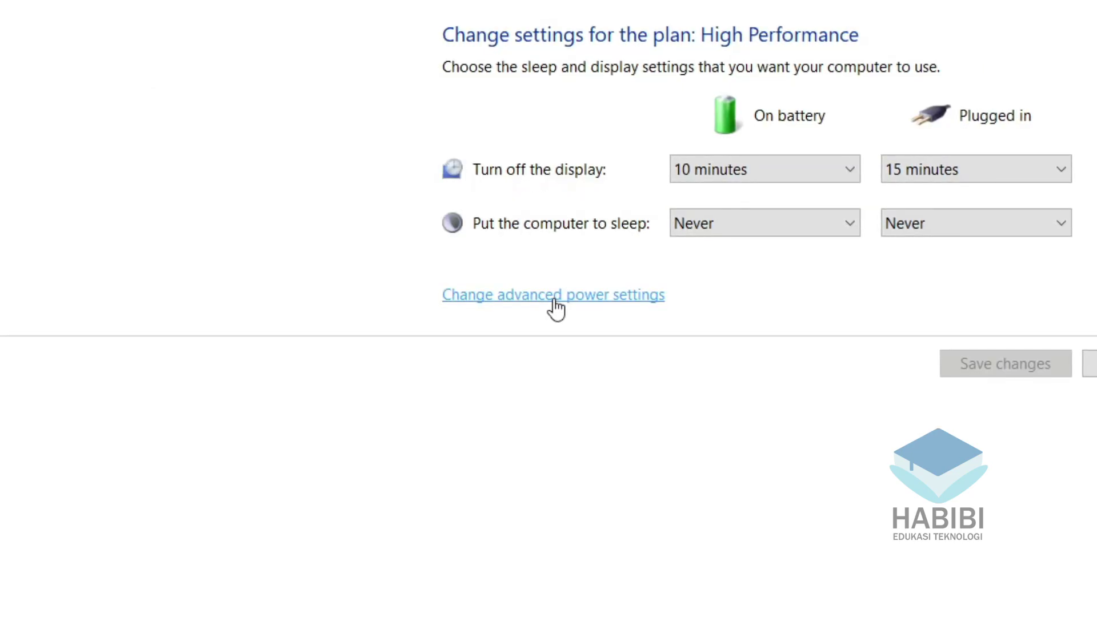
click(555, 299)
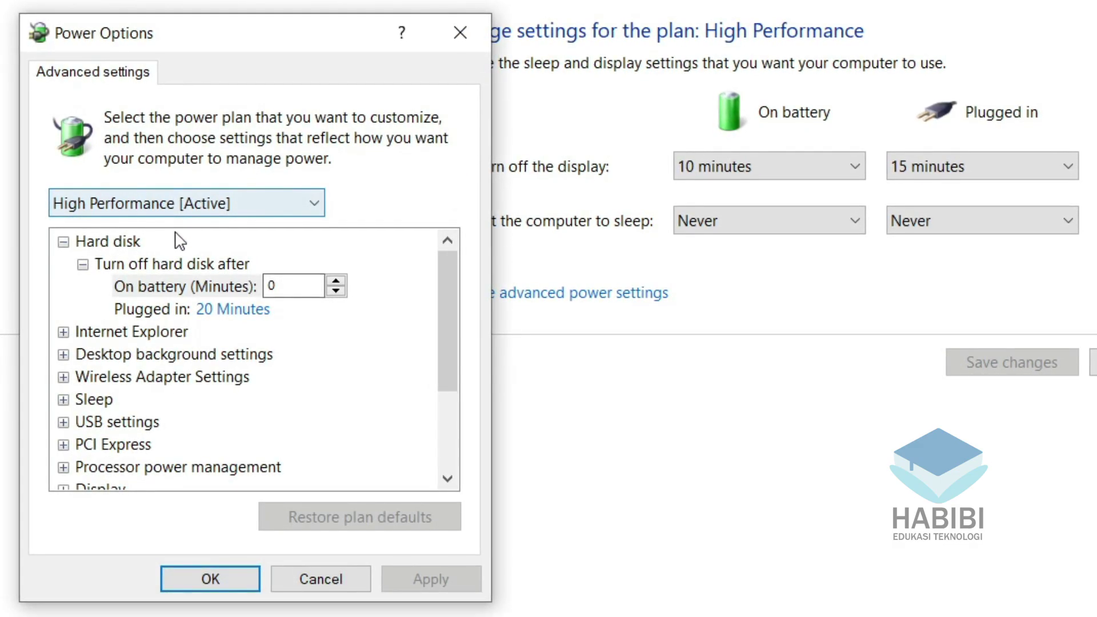
scroll(146, 414, down, 2)
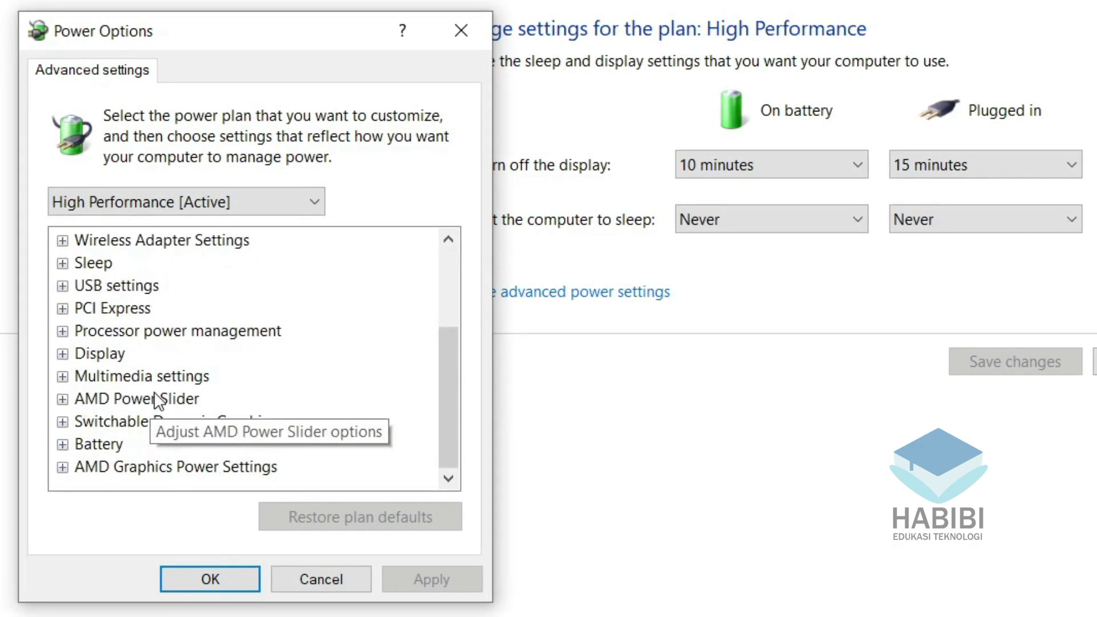
click(62, 330)
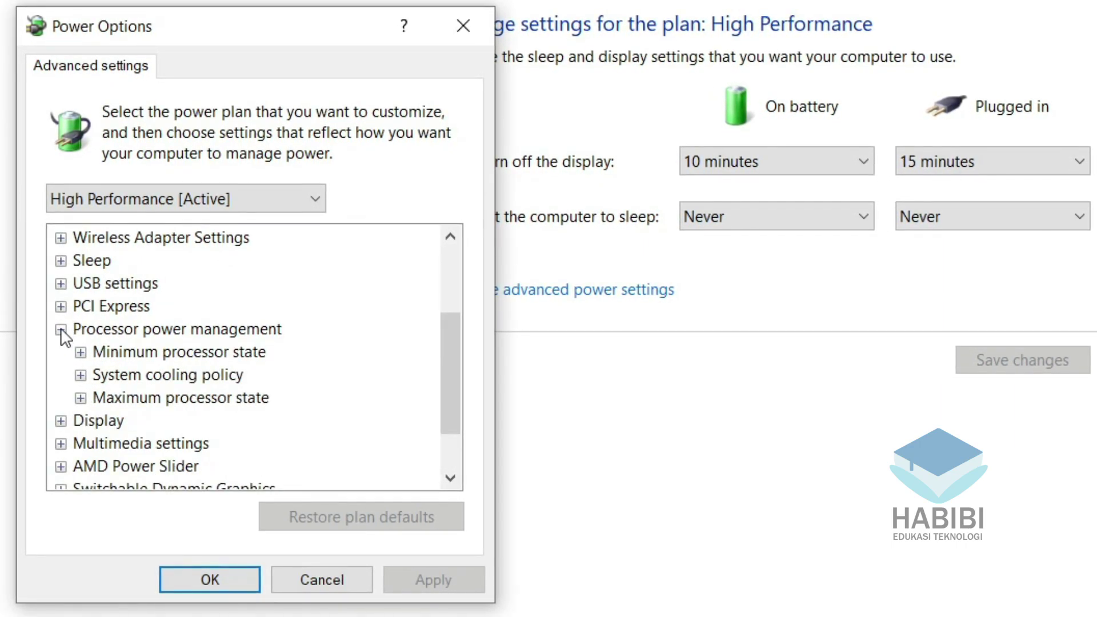
- Review the minimum processor state, system cooling policy and maximum processor state, accept the dialog and close the plan settings window
click(80, 351)
scroll(286, 400, down, 2)
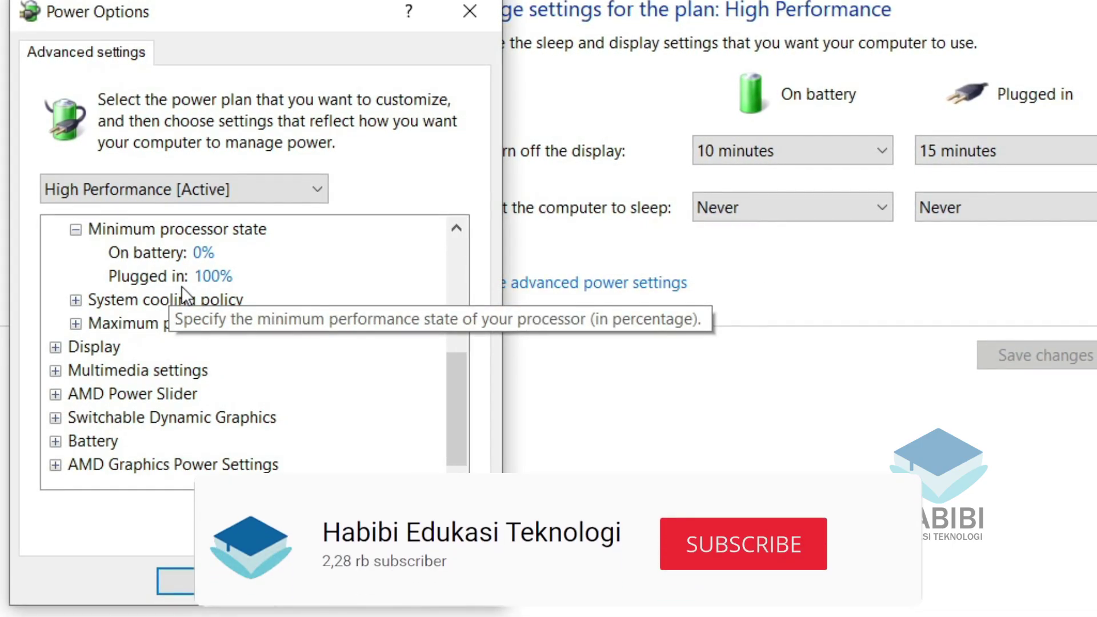
click(74, 299)
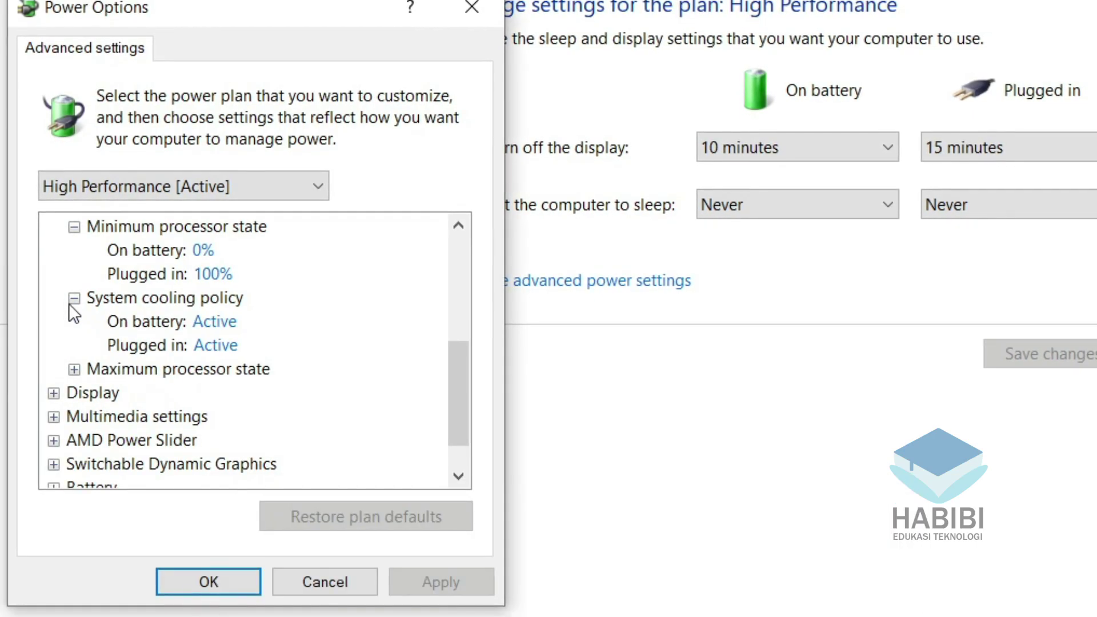
click(73, 368)
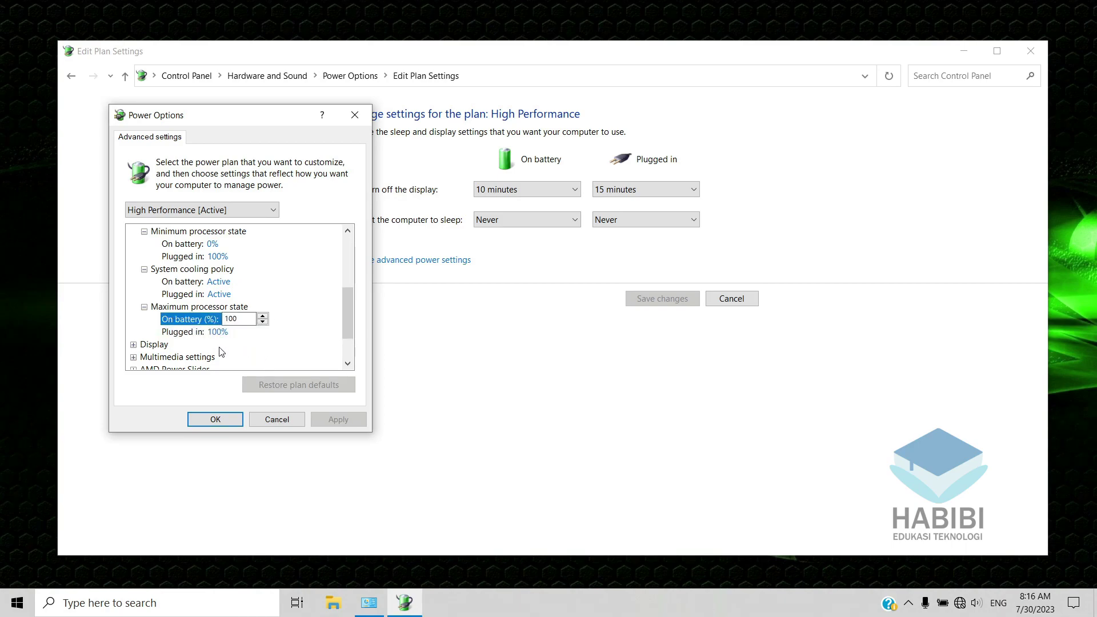
scroll(222, 351, down, 2)
click(215, 419)
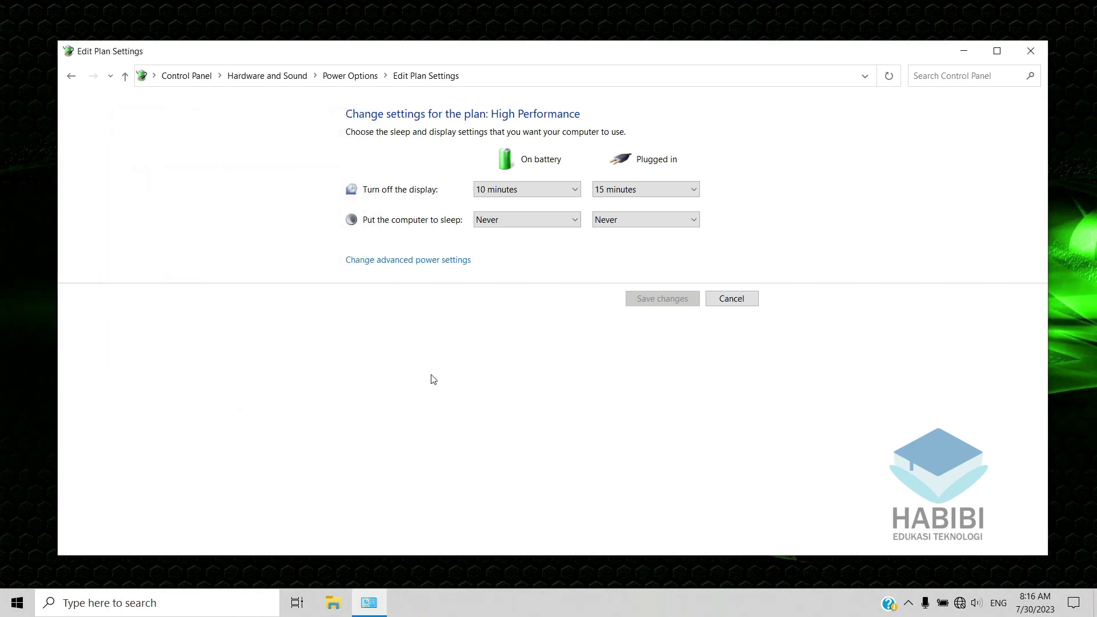
click(1026, 57)
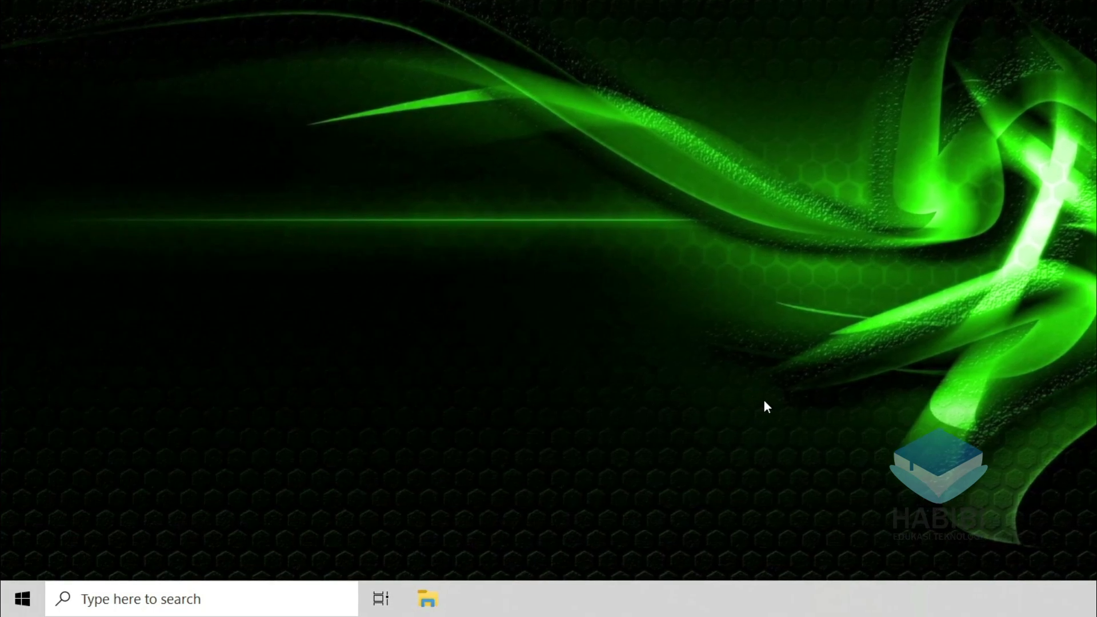
- Search Windows for "add or re" and open Add or remove programs
click(234, 591)
text(ad)
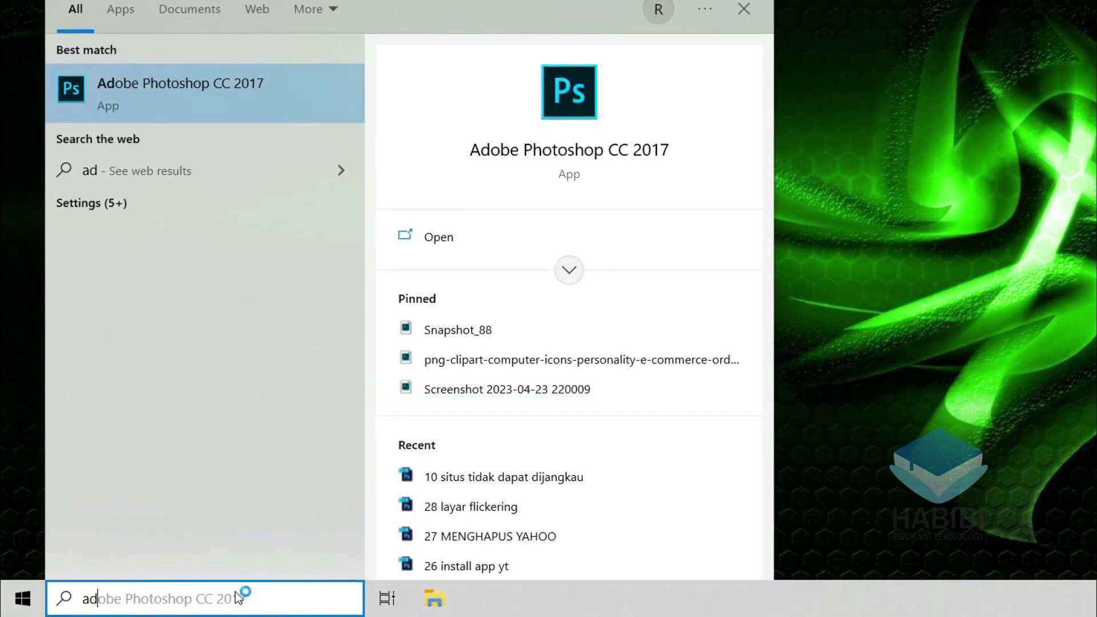
text(d or re)
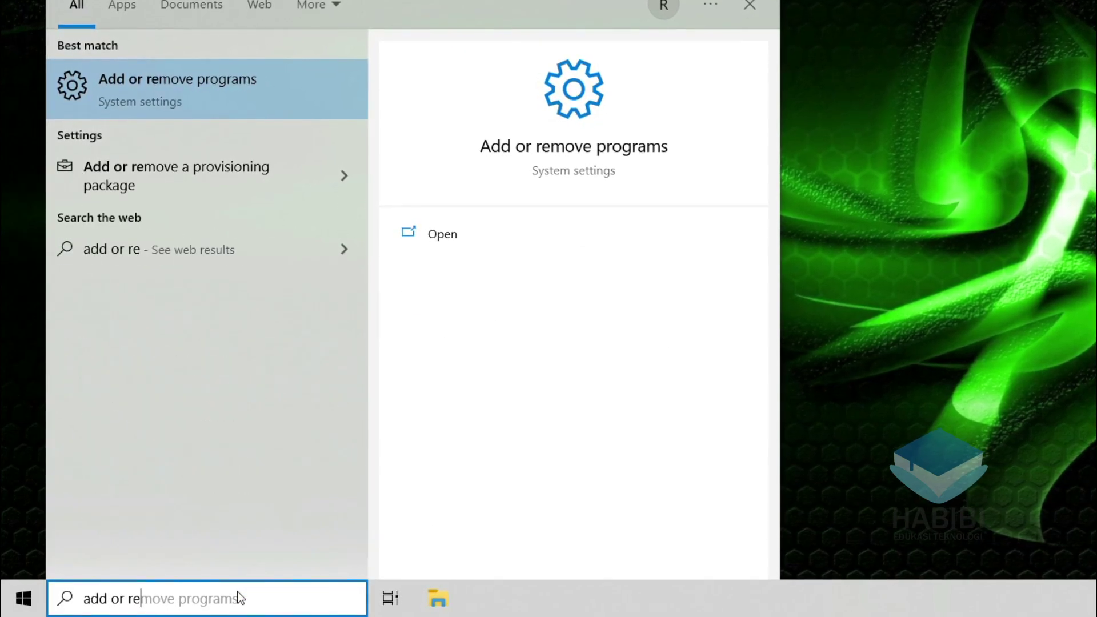
click(138, 90)
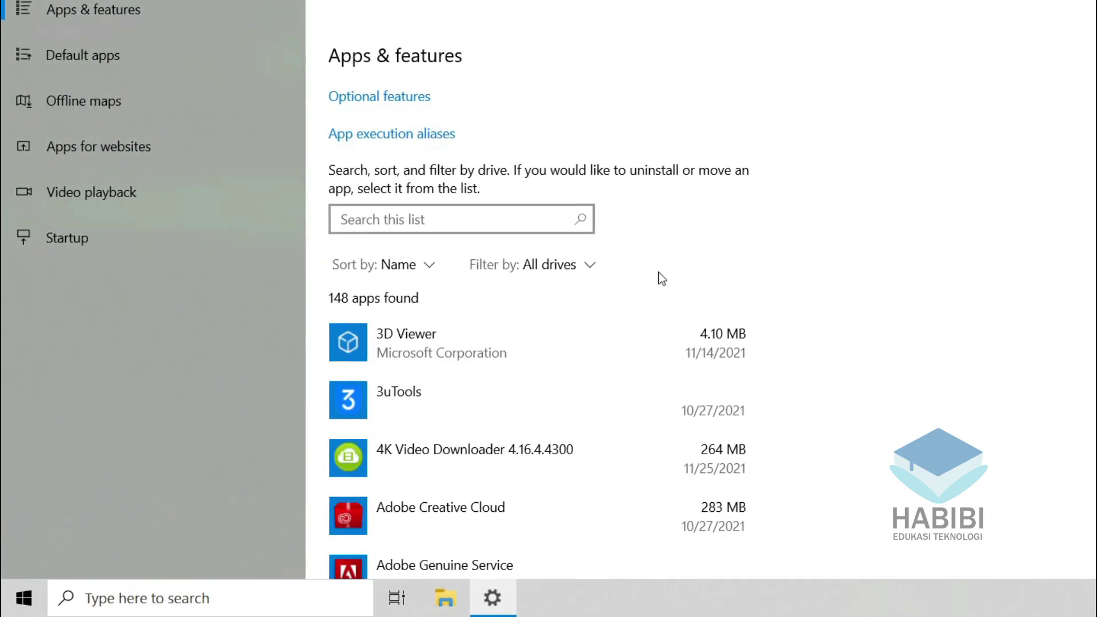
- Sort the installed apps by size, filter them to the Windows10 (C:) drive and uninstall BlueStacks App Player
scroll(721, 363, down, 2)
scroll(722, 363, down, 2)
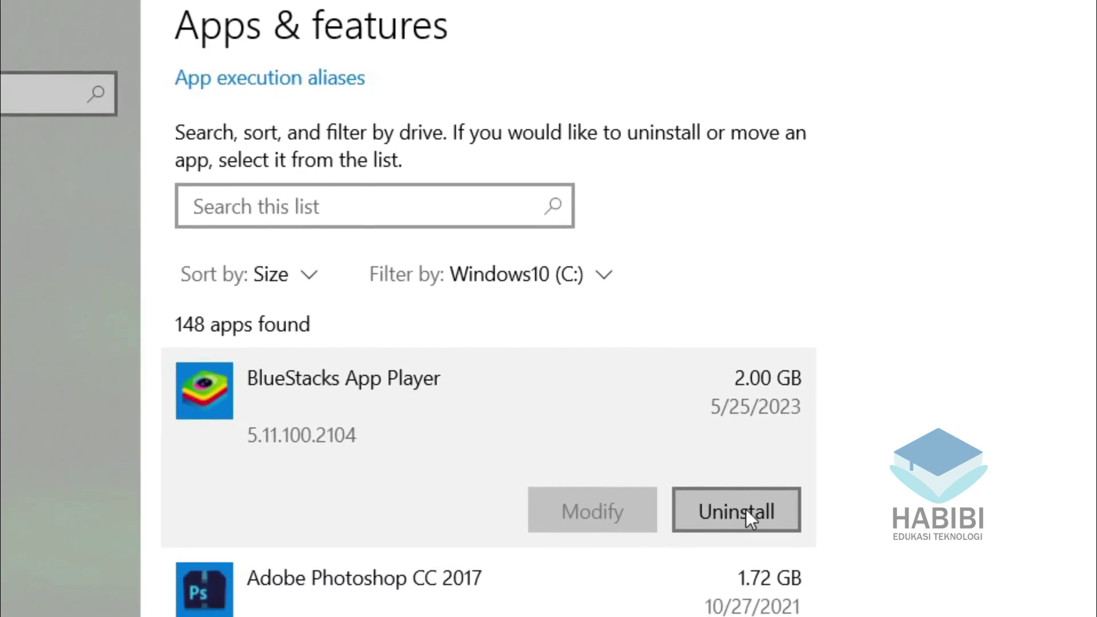
click(745, 508)
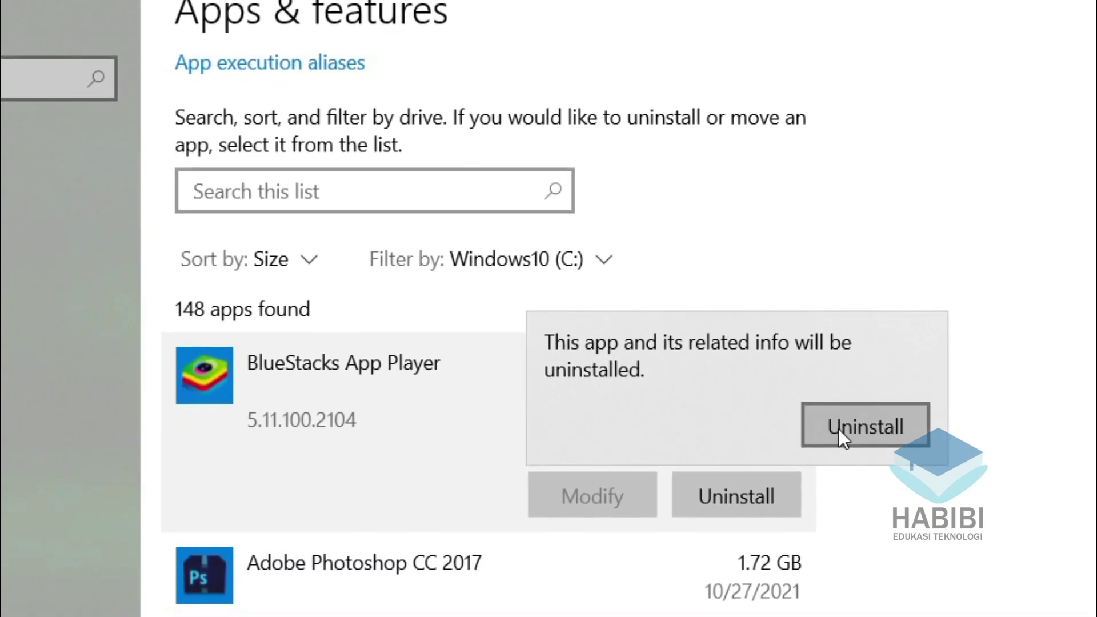
click(837, 428)
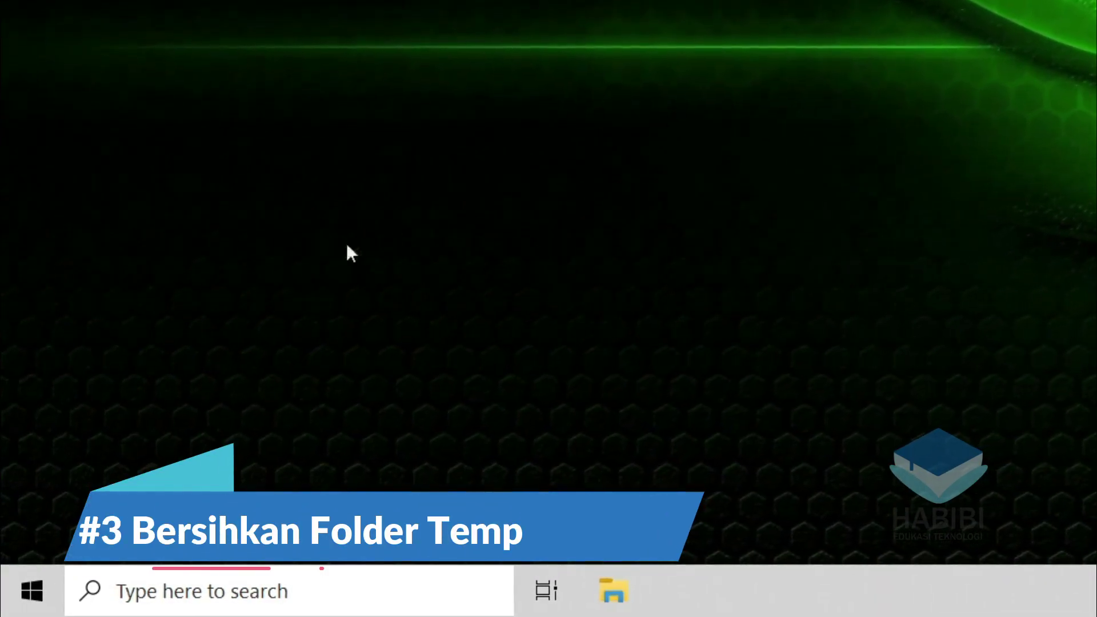
- Open the Windows Temp folder by executing "temp" in the Run dialog
right_click(17, 588)
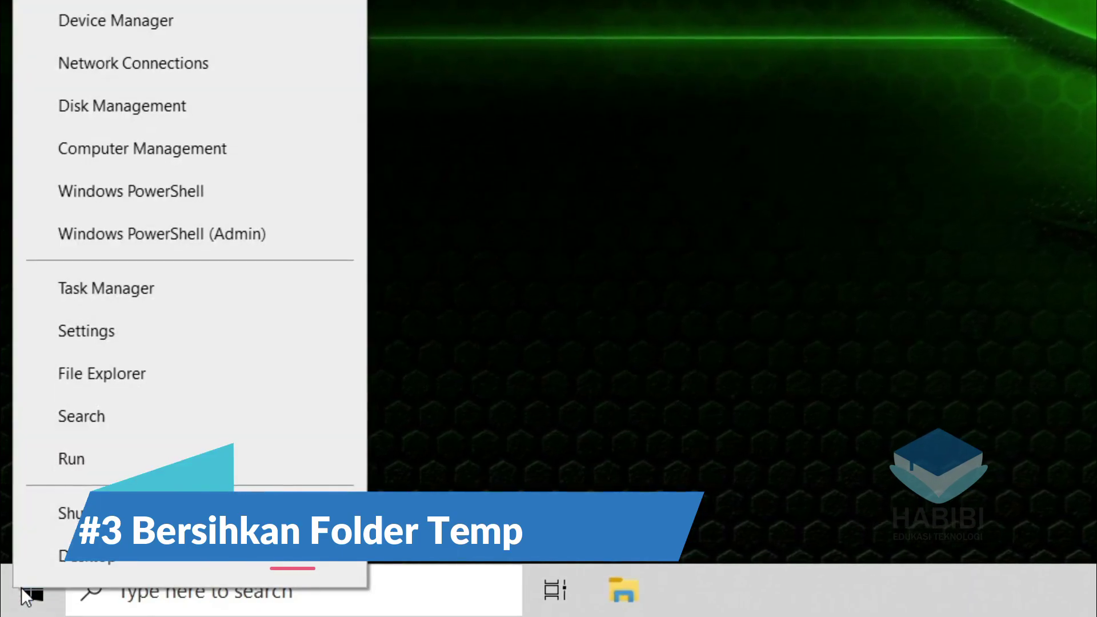
click(74, 474)
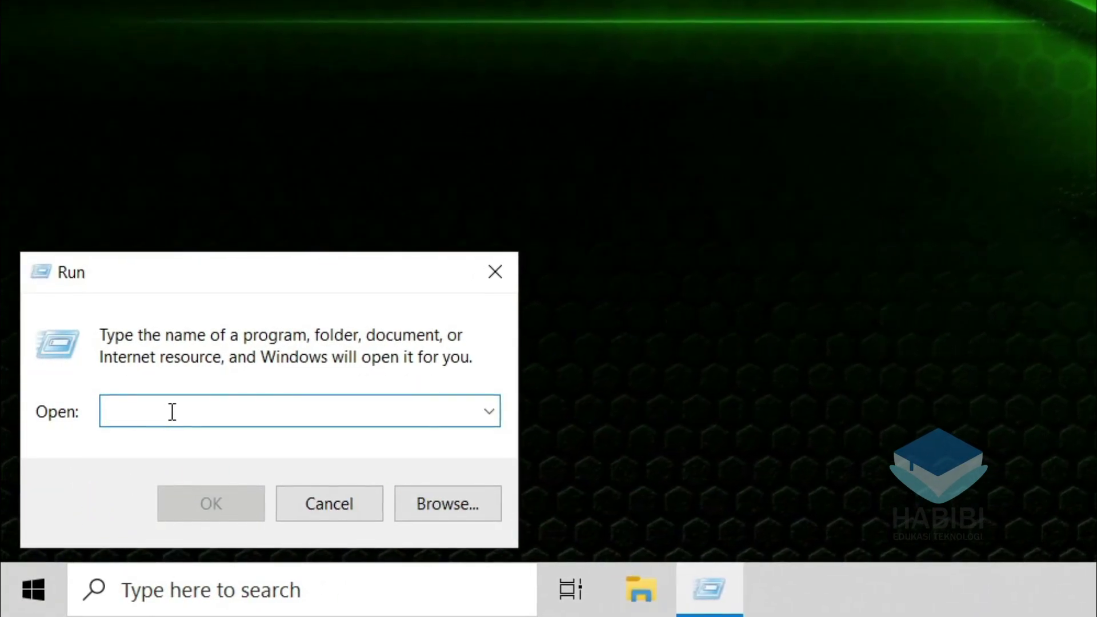
text(temp)
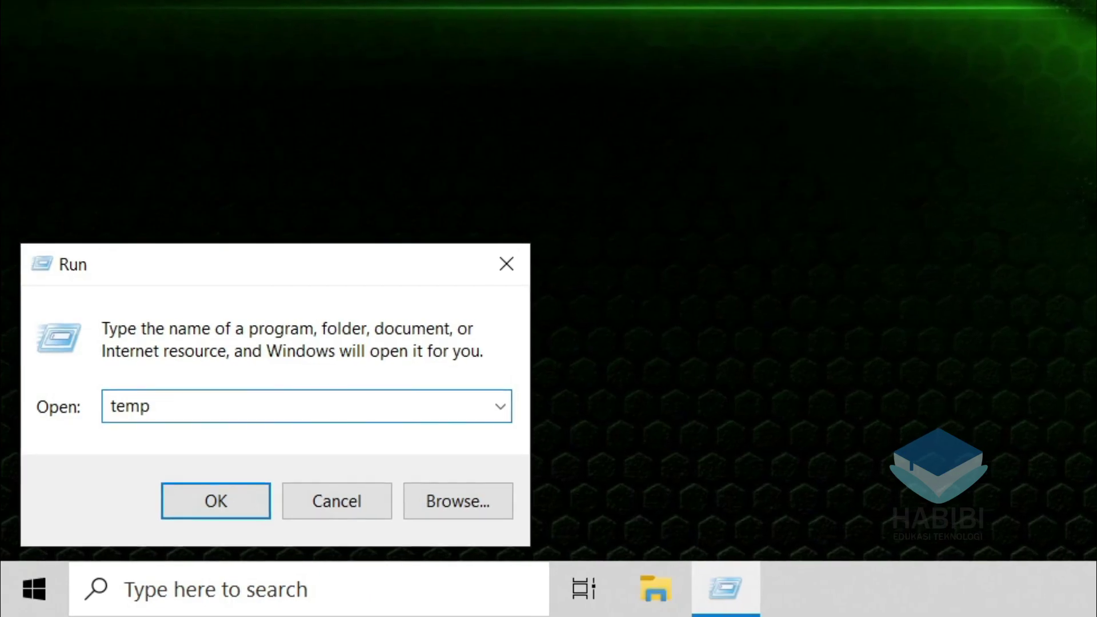
click(211, 498)
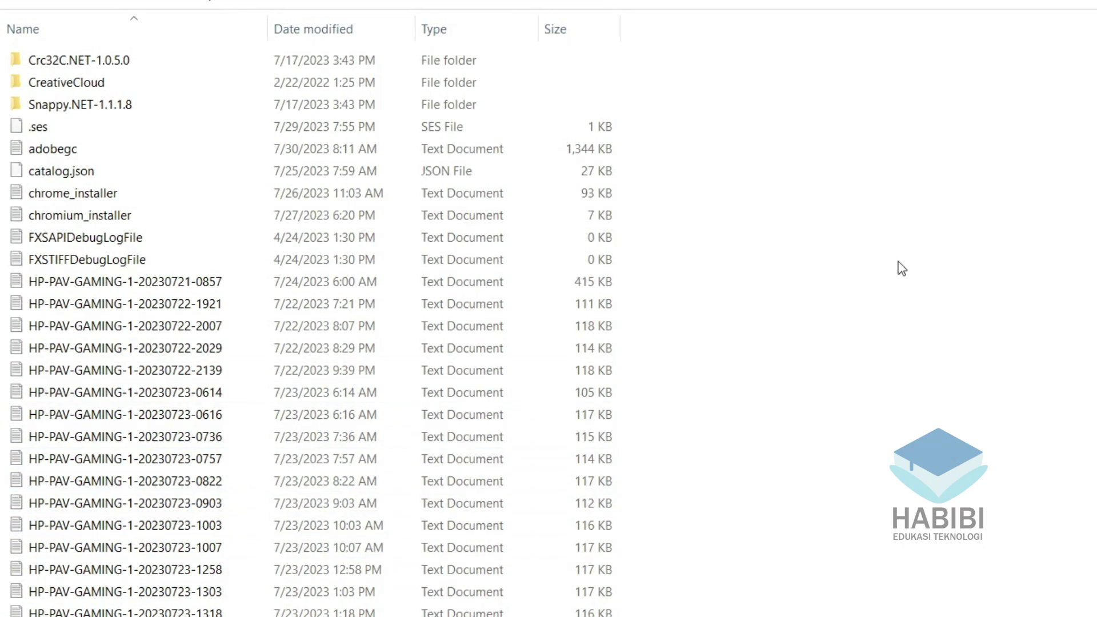
- Delete everything in the Windows Temp folder, skipping the items that are in use
key(ctrl+a)
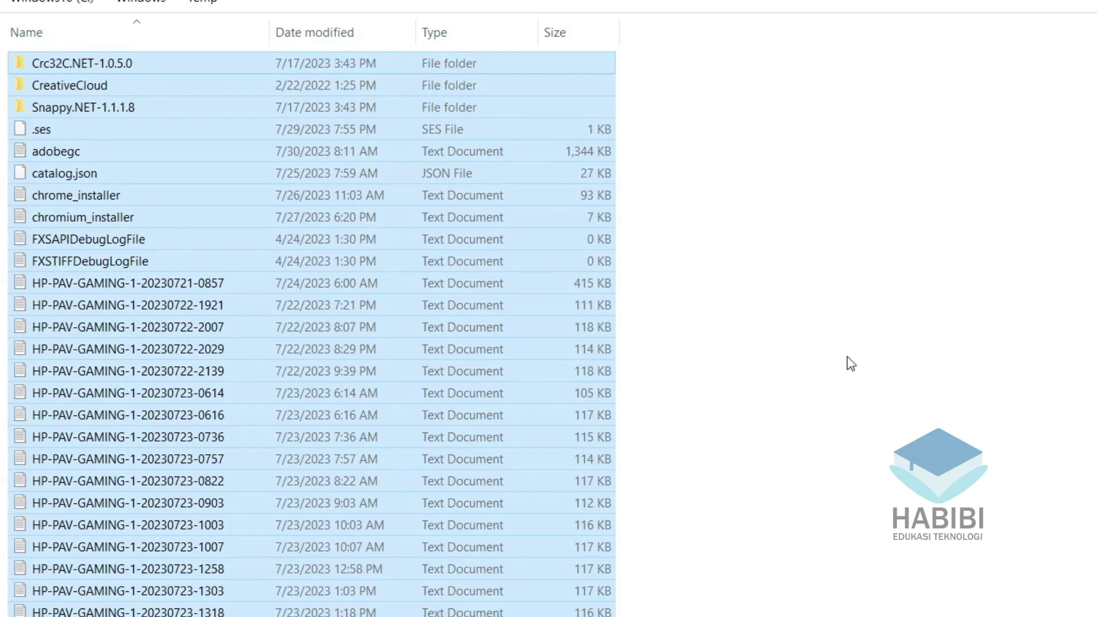
key(Delete)
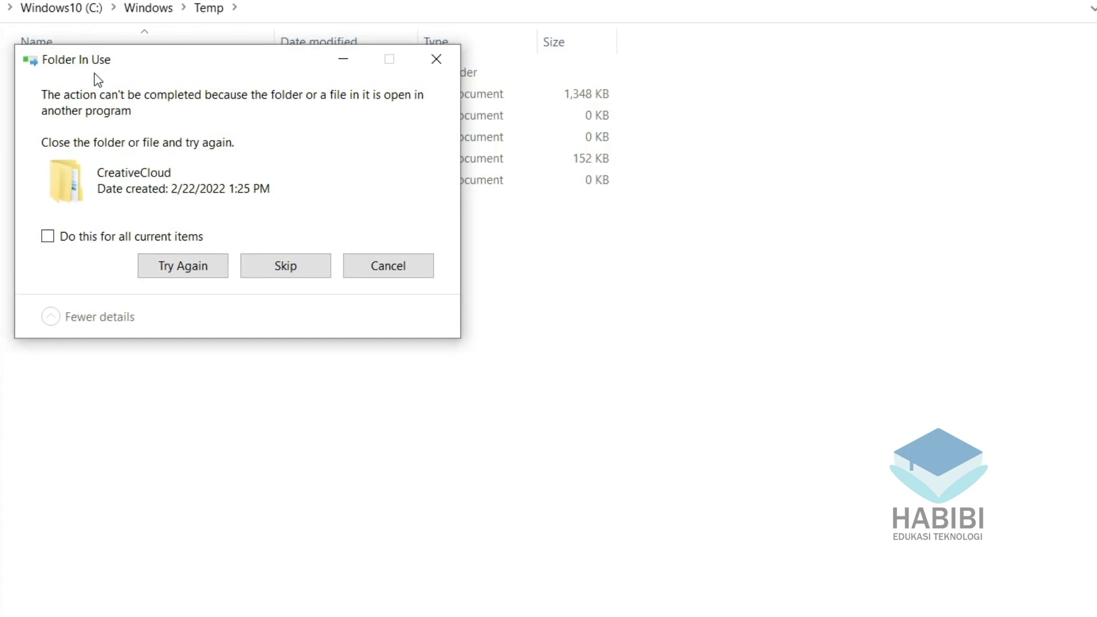
click(265, 267)
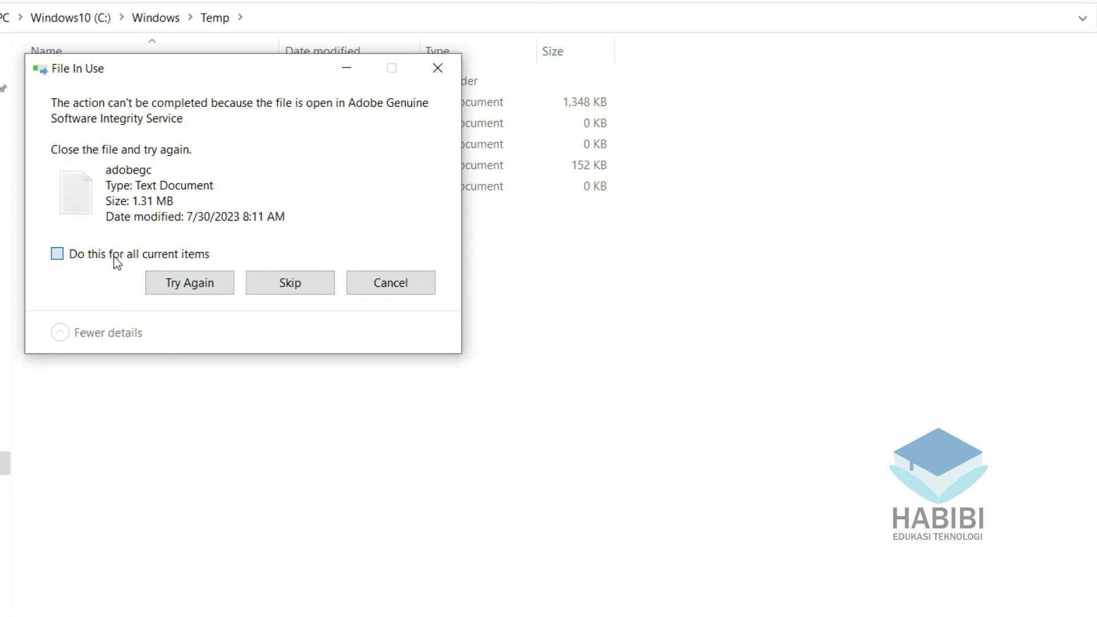
click(290, 283)
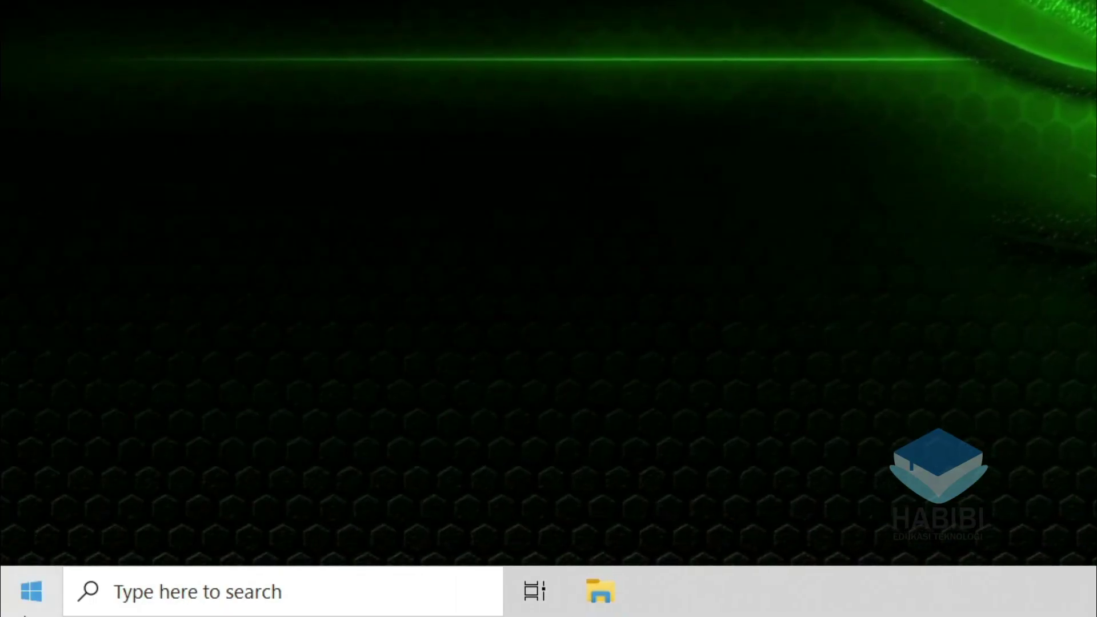
- Open the user's local Temp folder by executing "%temp%" in the Run dialog
right_click(38, 610)
click(102, 498)
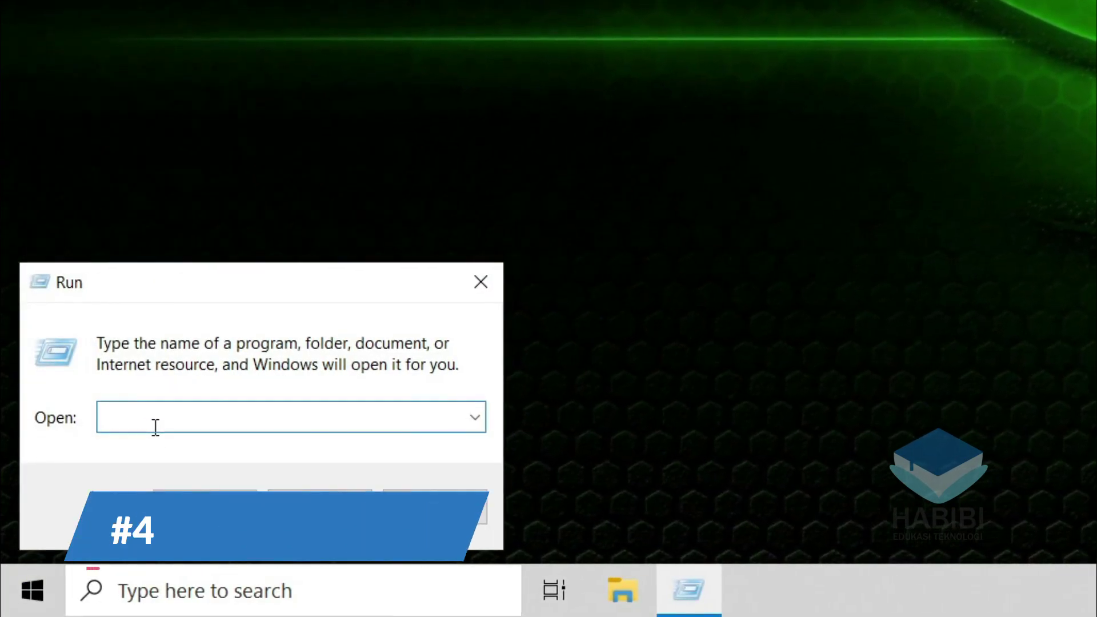
text(%te)
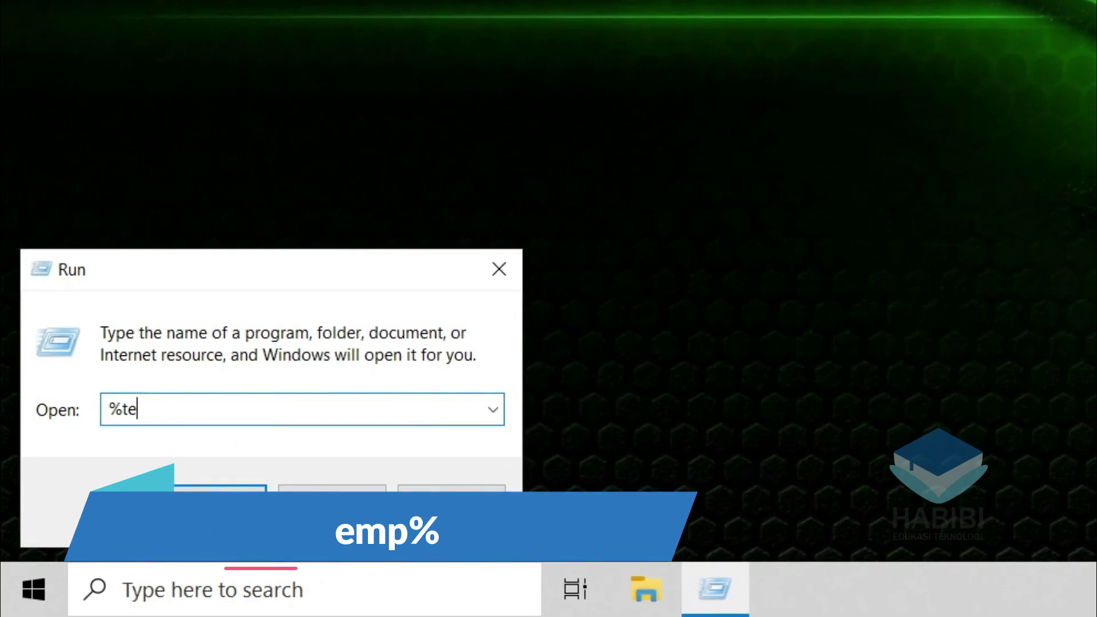
text(mp%)
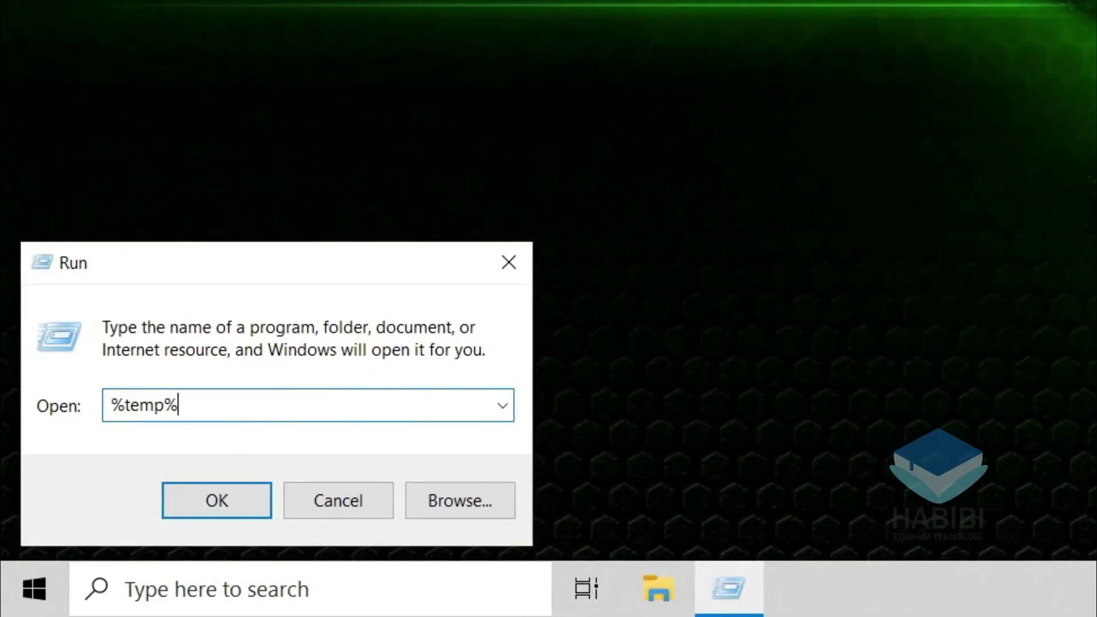
click(174, 511)
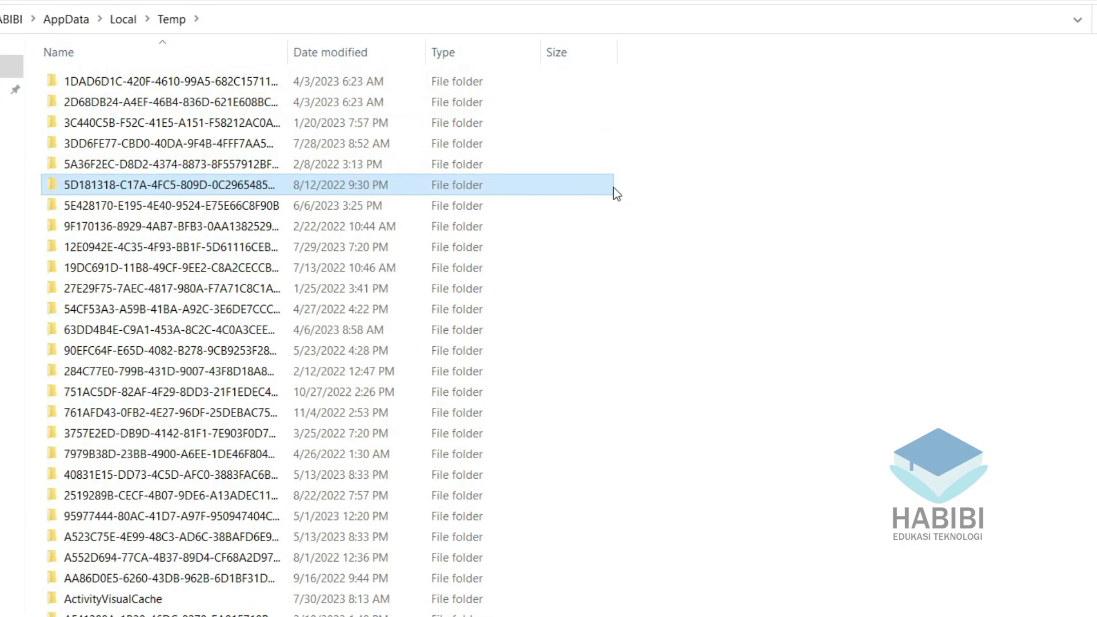
- Delete everything in the user's local Temp folder, granting administrator permission for all items and skipping the files in use
key(ctrl+a)
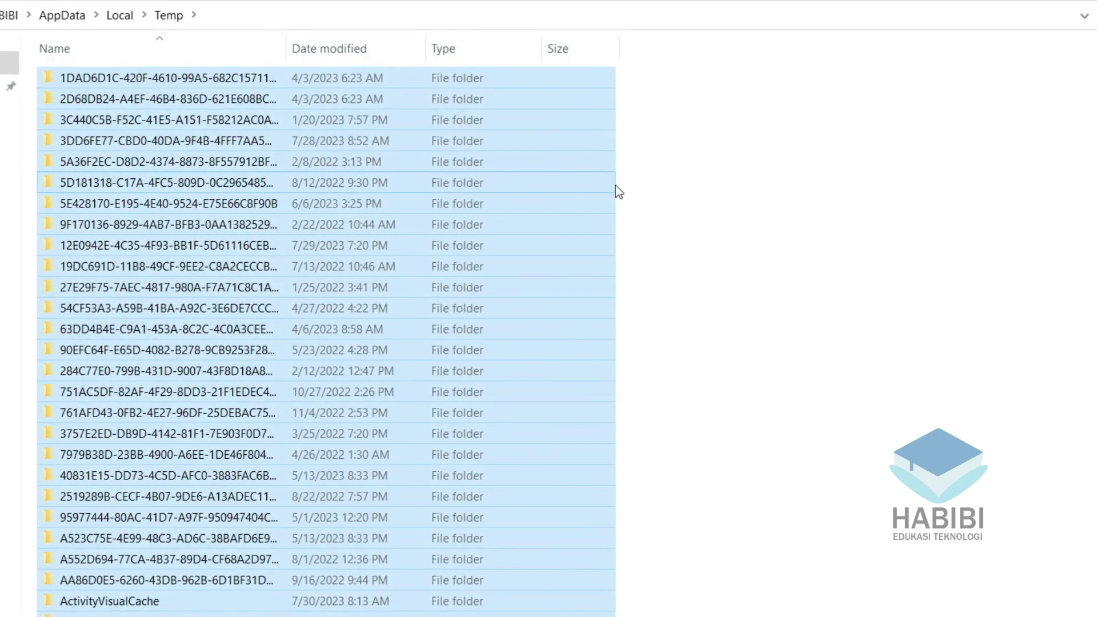
key(Delete)
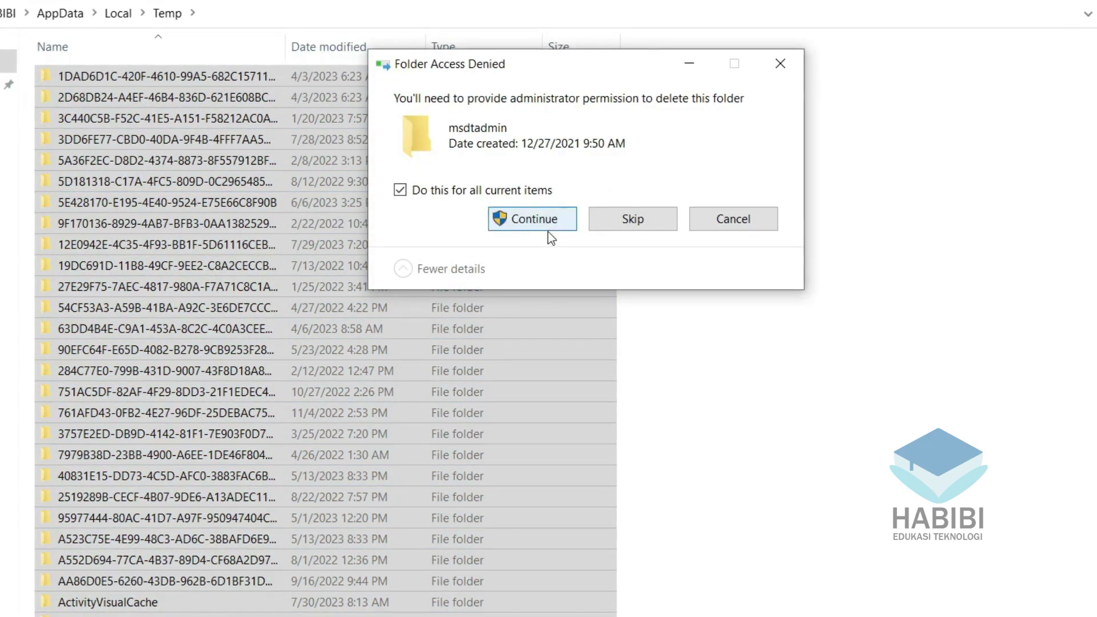
click(541, 219)
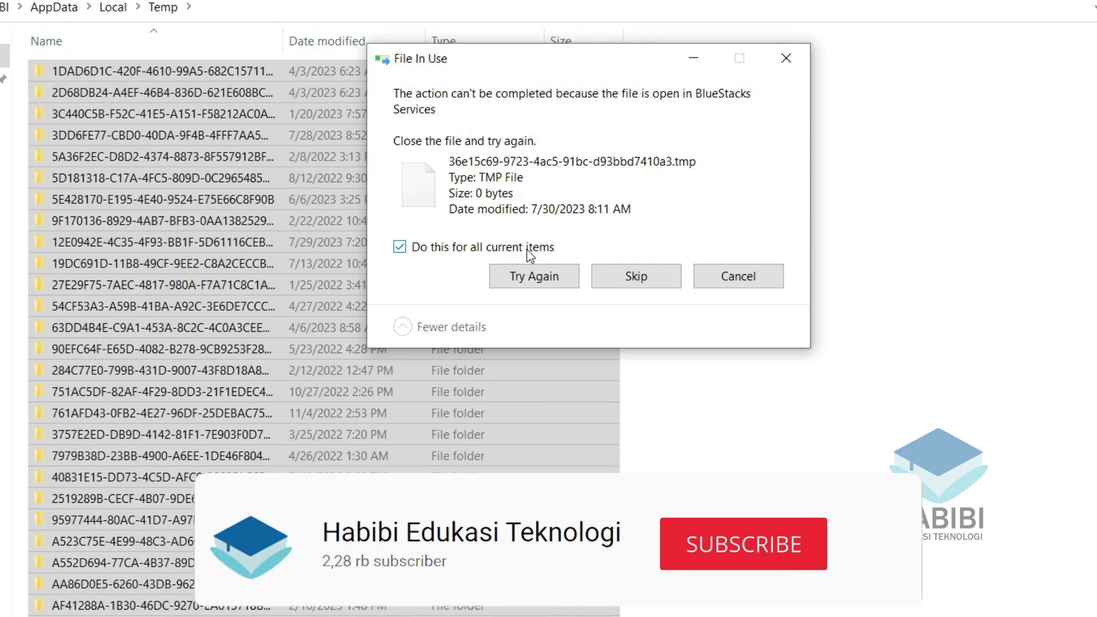
click(636, 278)
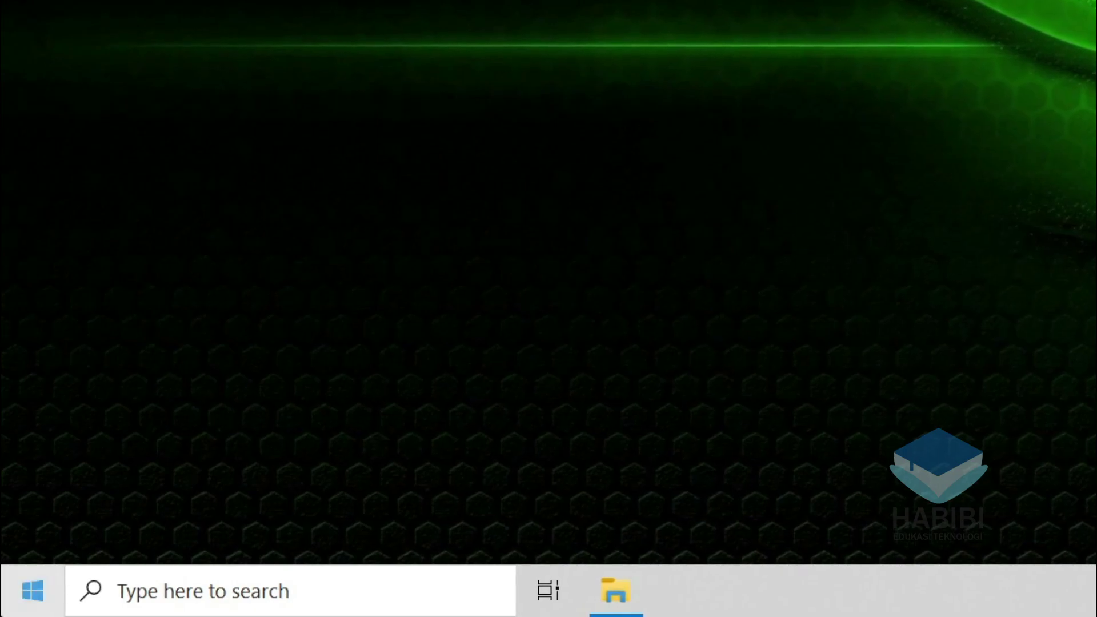
- Open the Windows Prefetch folder by executing "prefetch" in the Run dialog and delete everything in it
key(super+x)
click(80, 488)
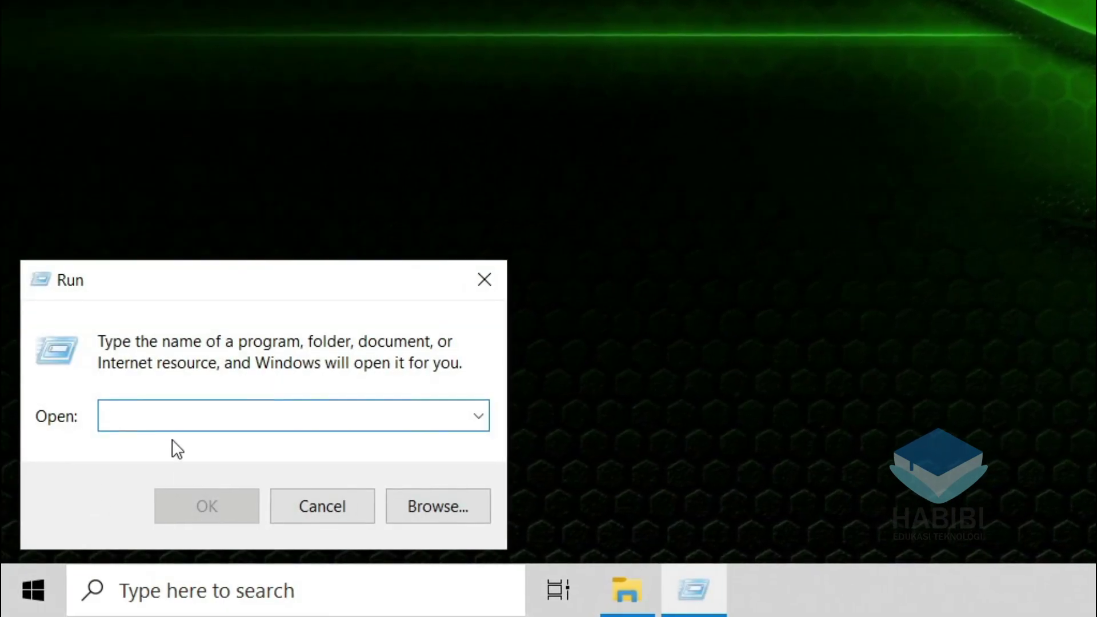
text(prefe)
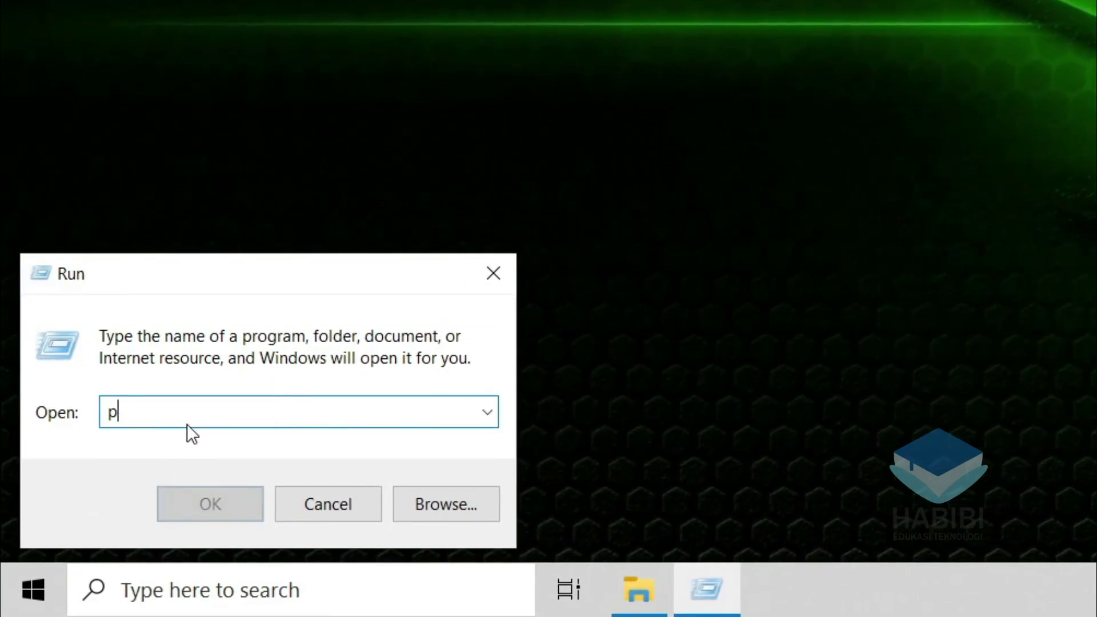
text(tch)
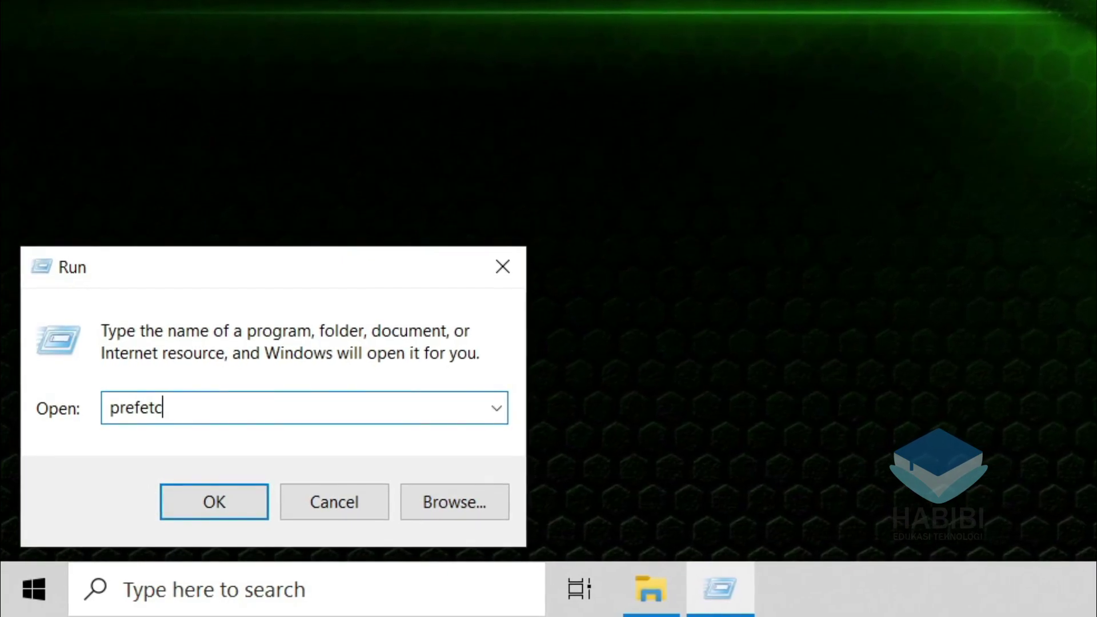
click(220, 503)
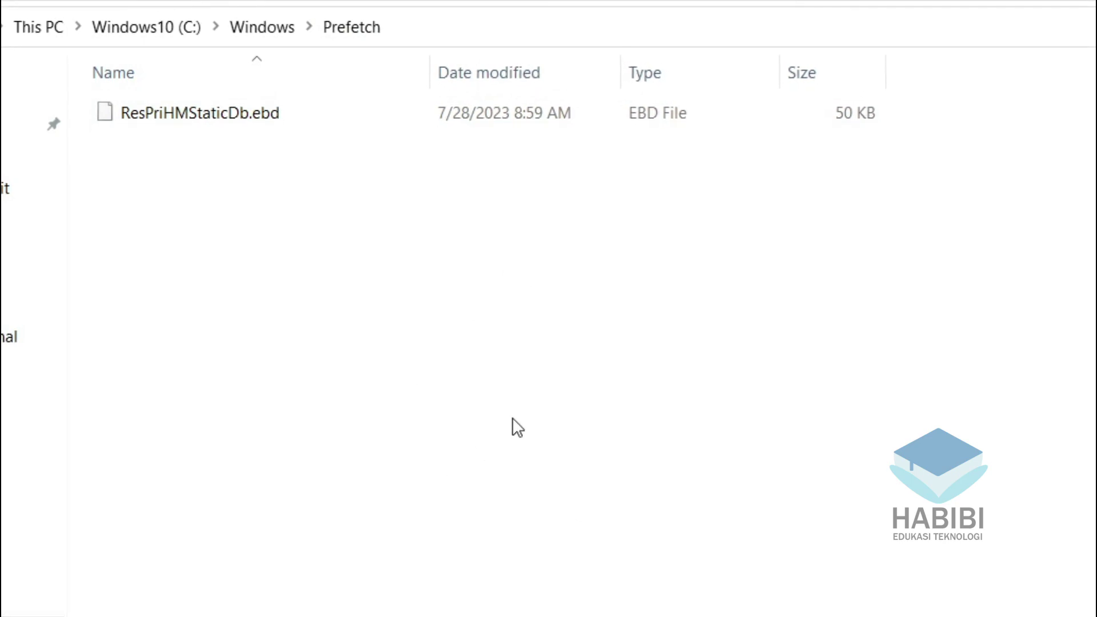
key(ctrl+a)
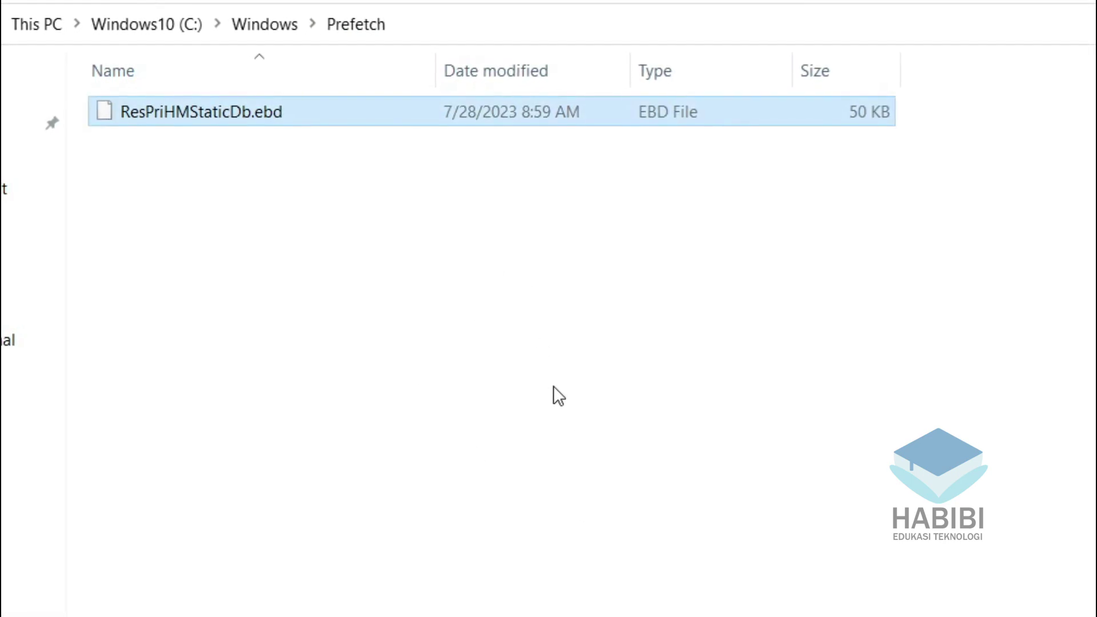
key(Delete)
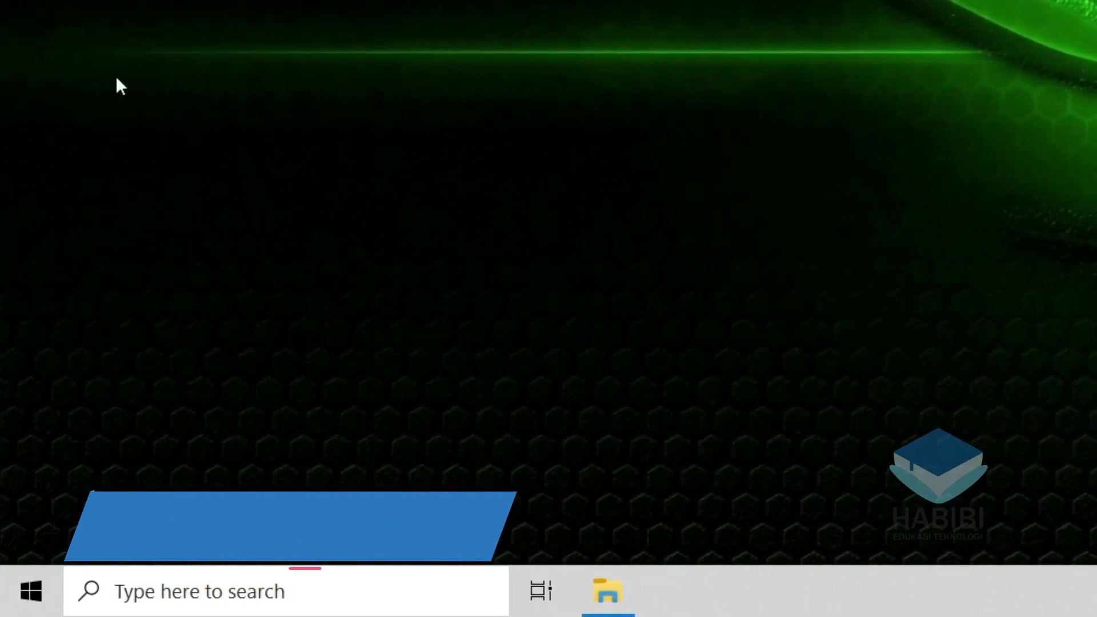
- Launch Disk Cleanup by executing "cleanmgr" in the Run dialog and choose the Windows10 (C:) drive
right_click(12, 574)
click(98, 448)
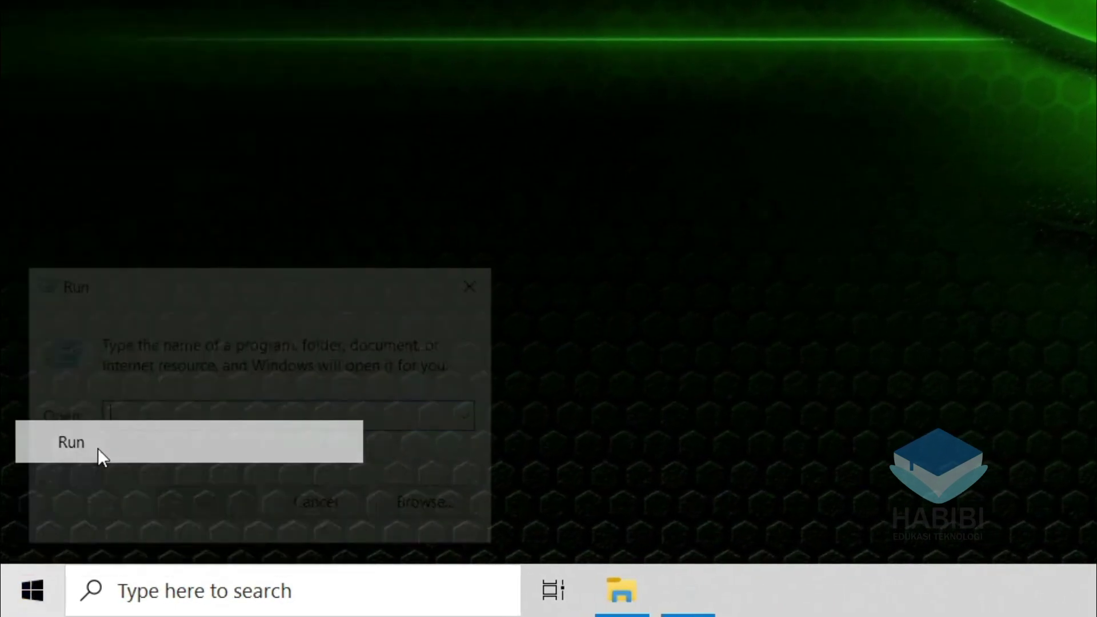
text(clean)
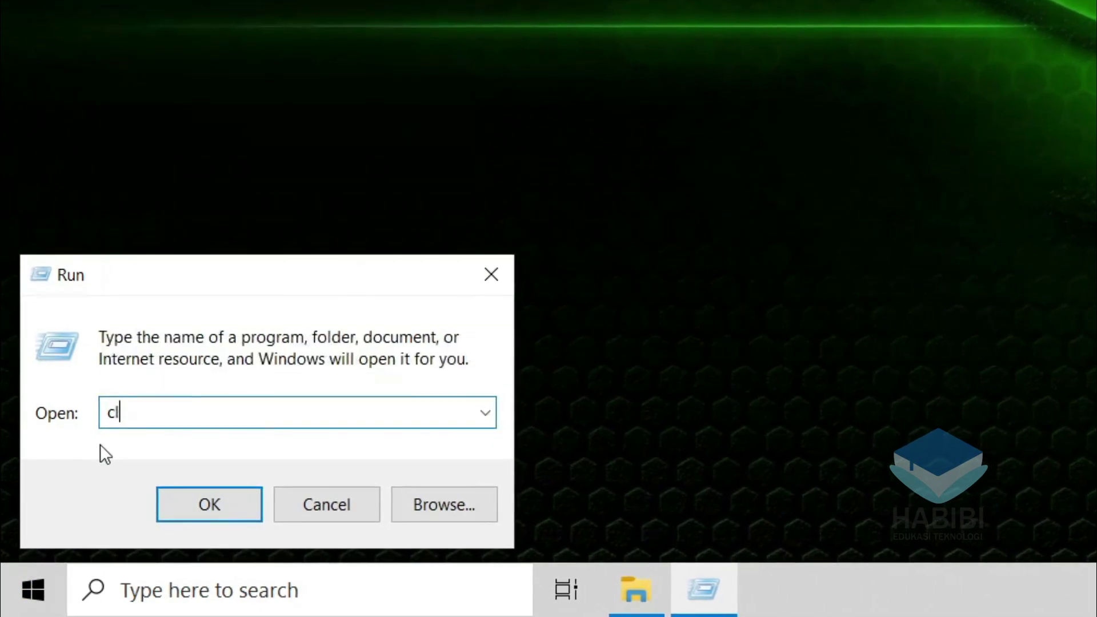
text(mgr)
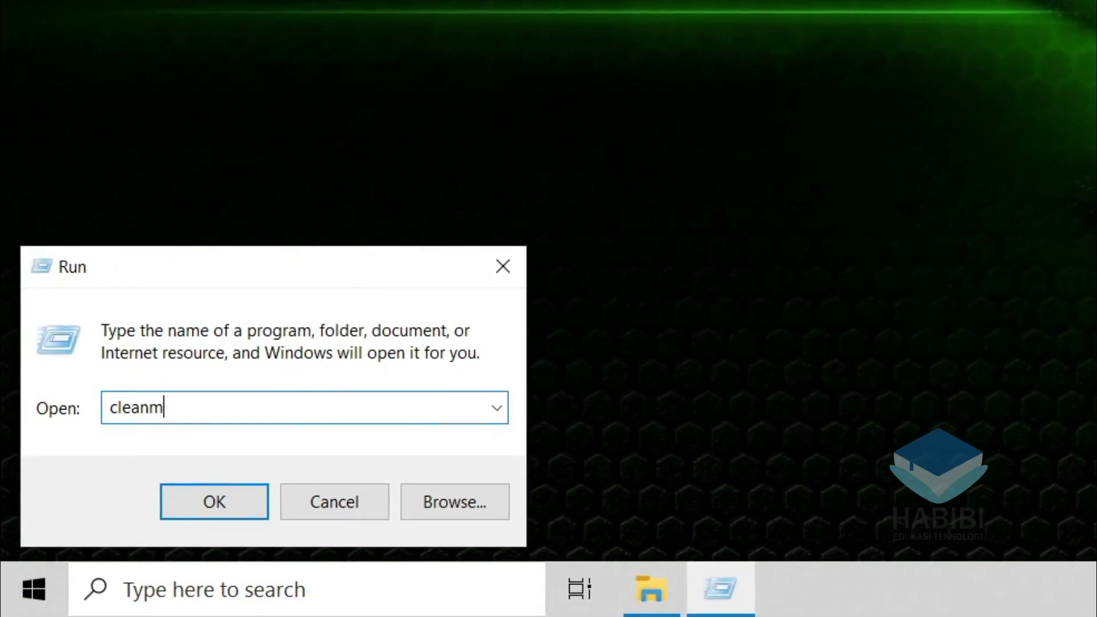
click(238, 503)
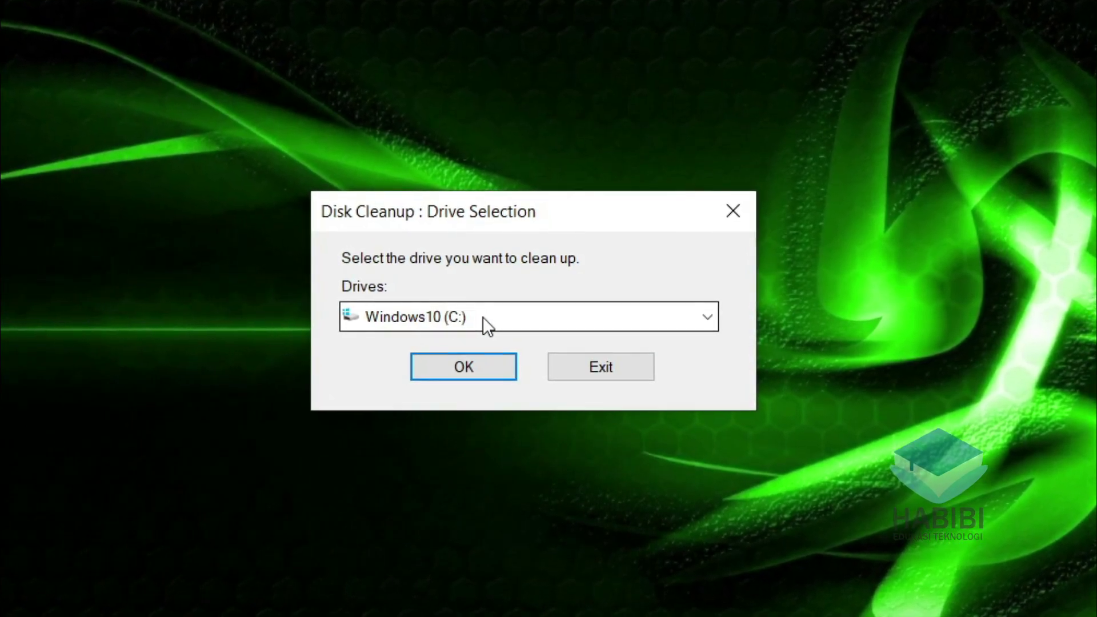
click(475, 372)
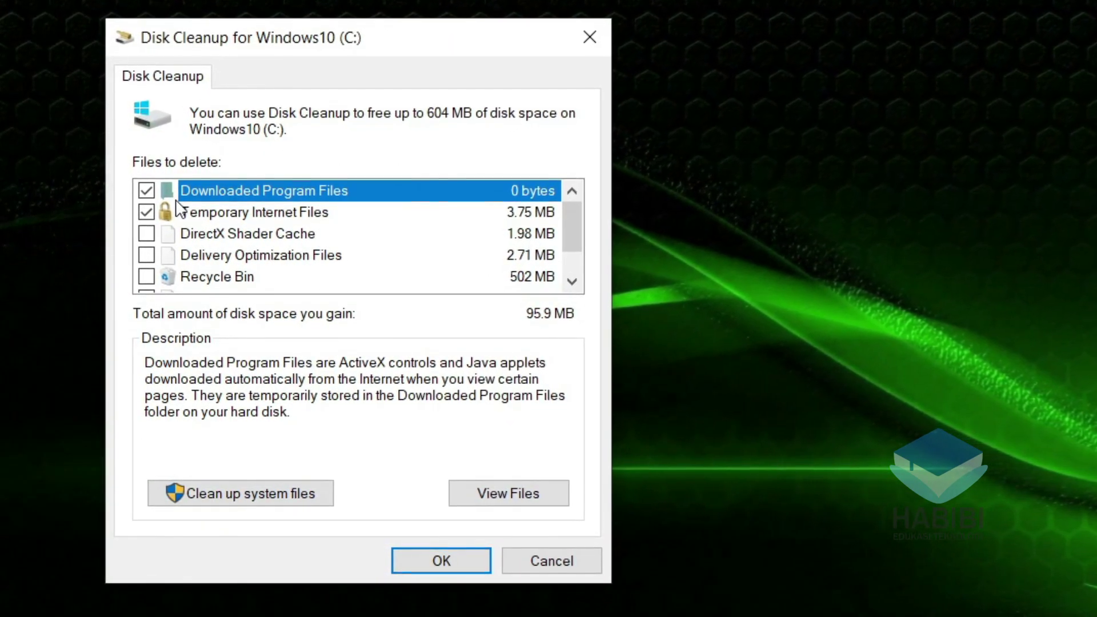
- Add DirectX Shader Cache, Delivery Optimization Files, Recycle Bin and Temporary files to the cleanup selection and permanently delete all selected files
click(148, 229)
click(148, 251)
scroll(156, 245, down, 1)
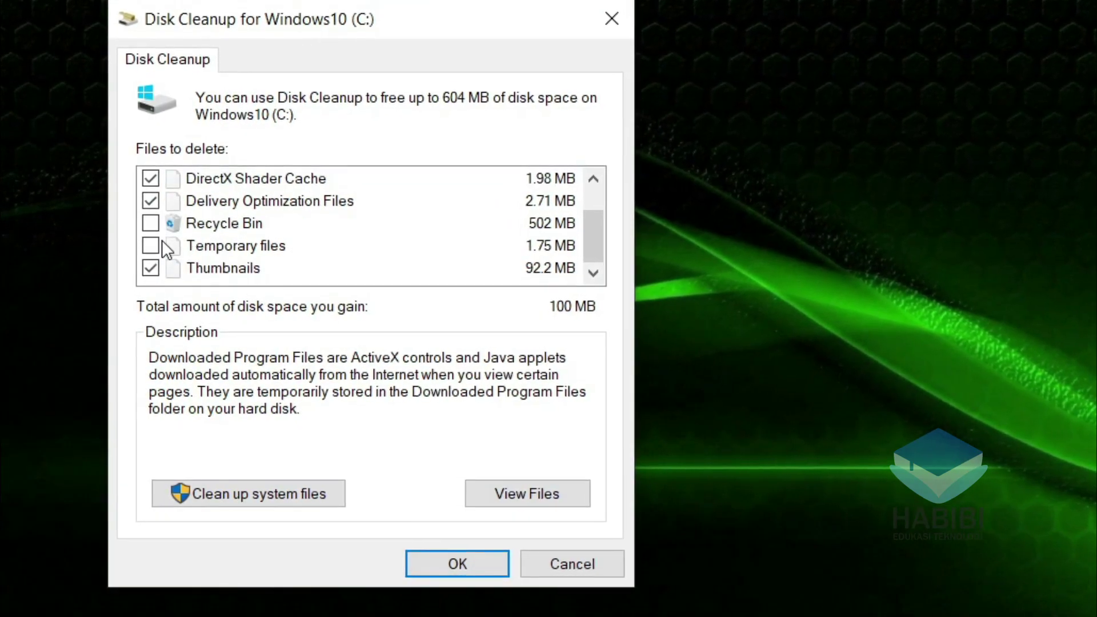
click(147, 224)
click(152, 242)
scroll(274, 237, up, 1)
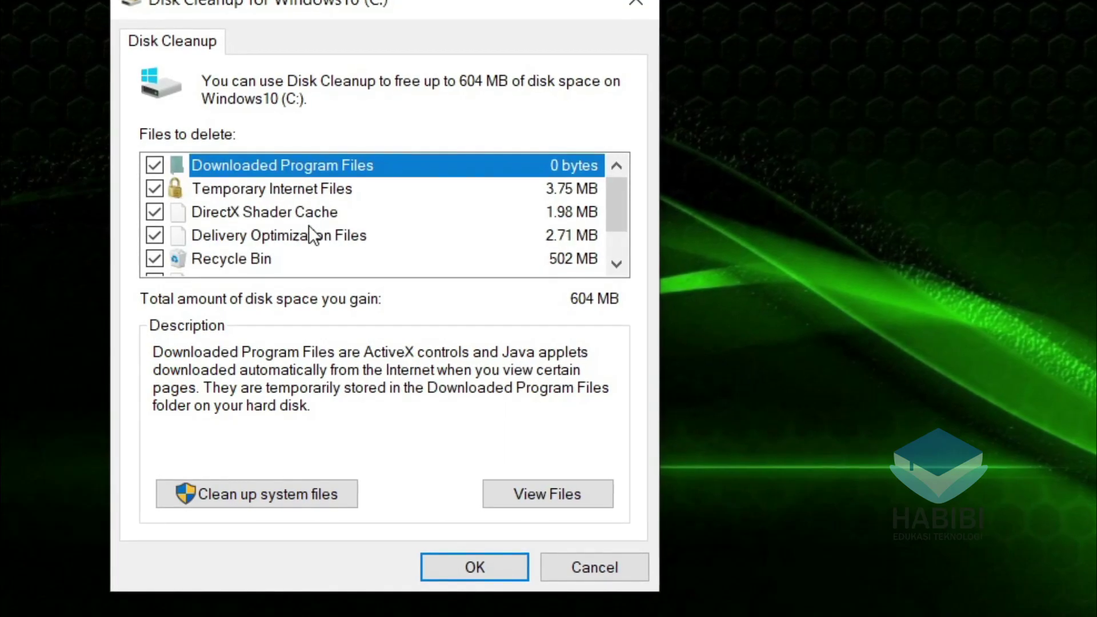
click(490, 567)
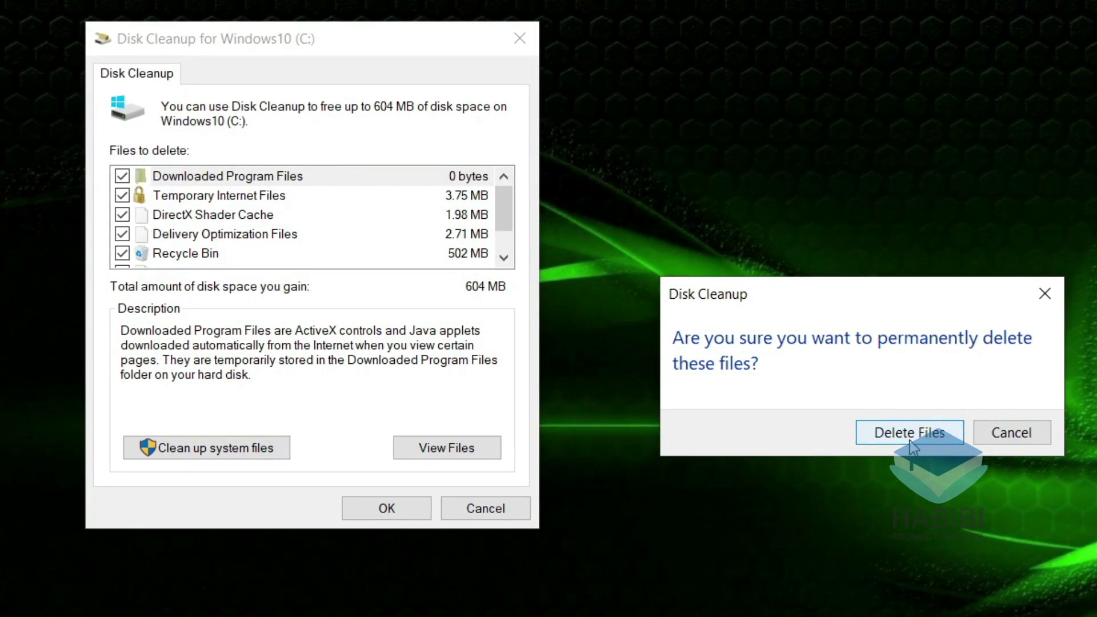
click(909, 440)
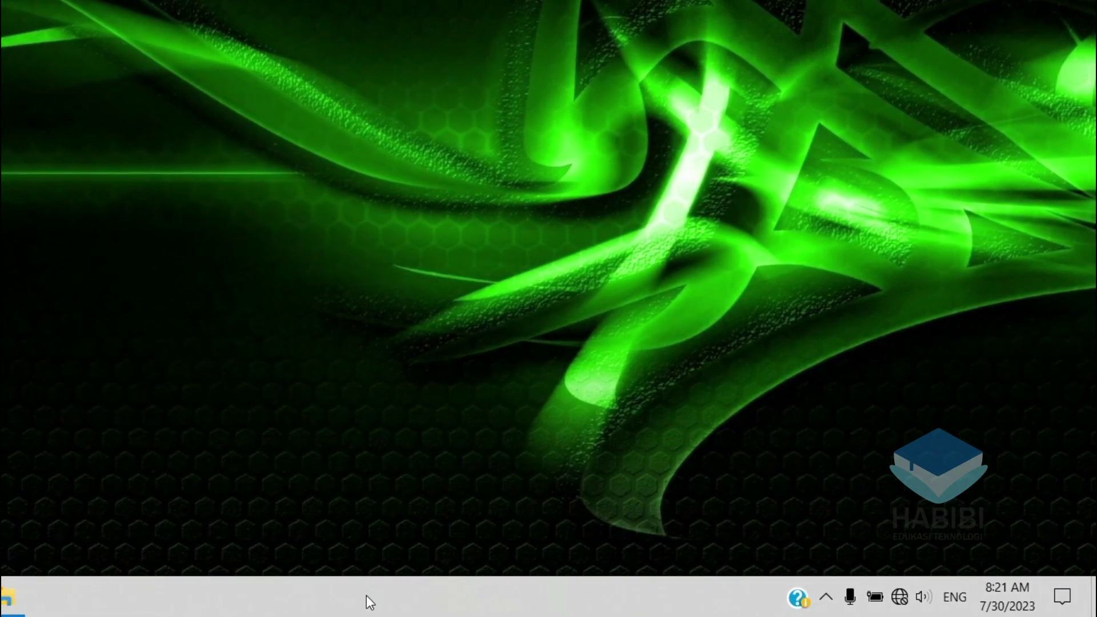
- Open the startup apps list in Task Manager and review each app's status, including the options for Spotify
right_click(588, 603)
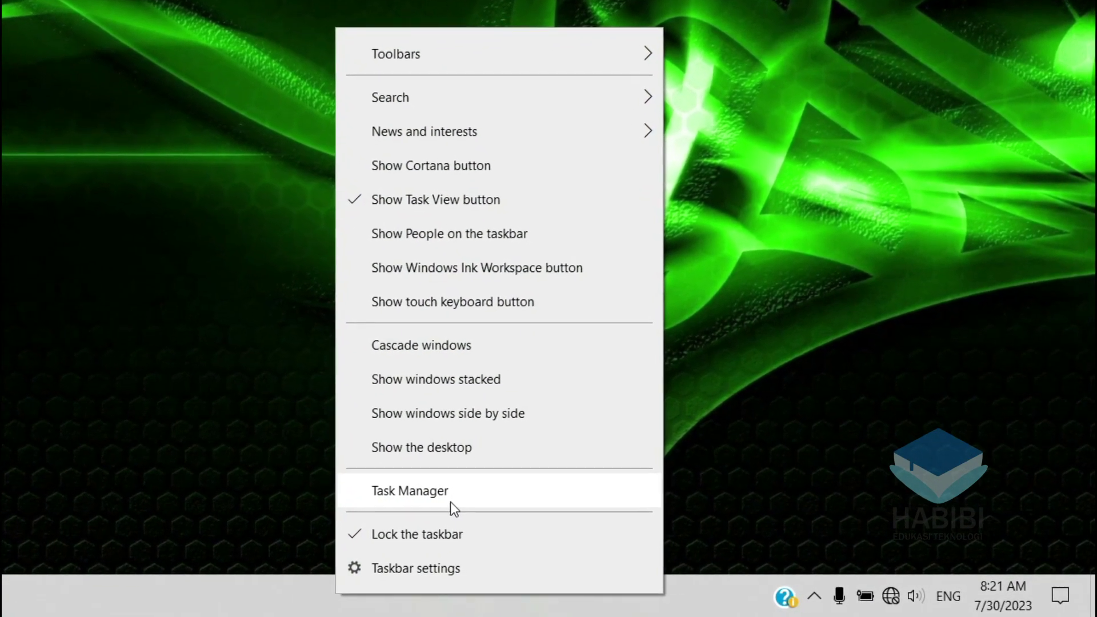
click(445, 498)
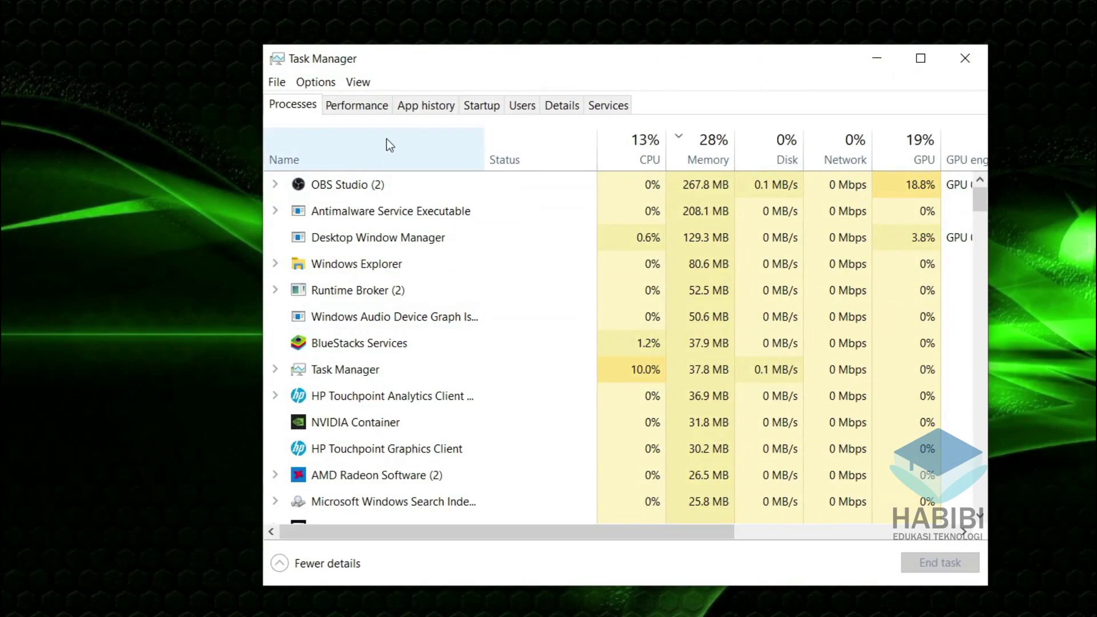
click(484, 104)
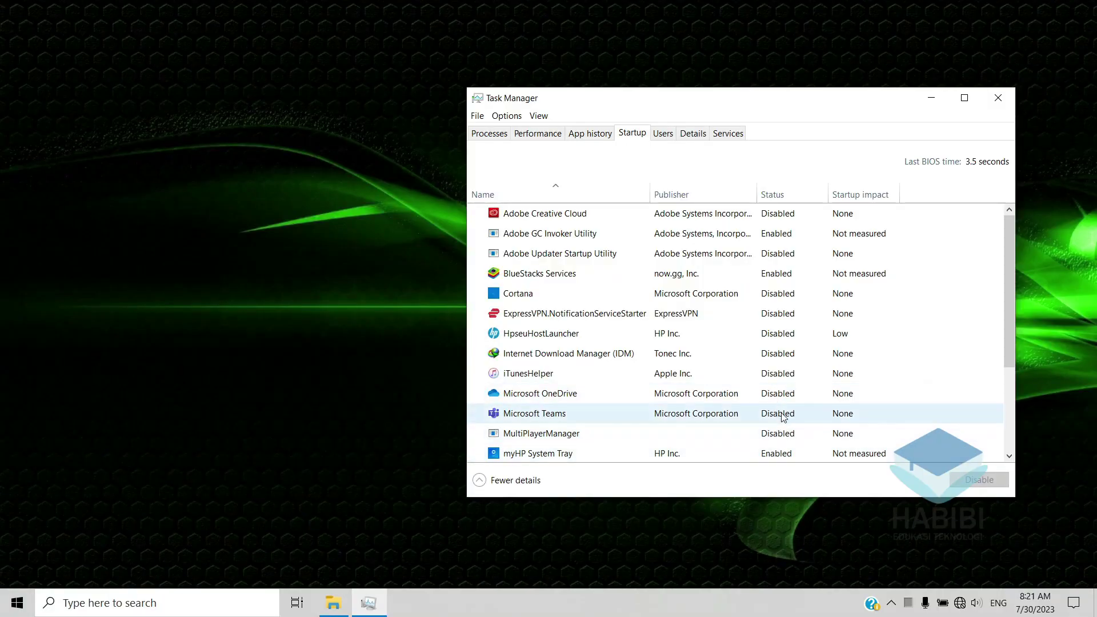
scroll(783, 417, down, 2)
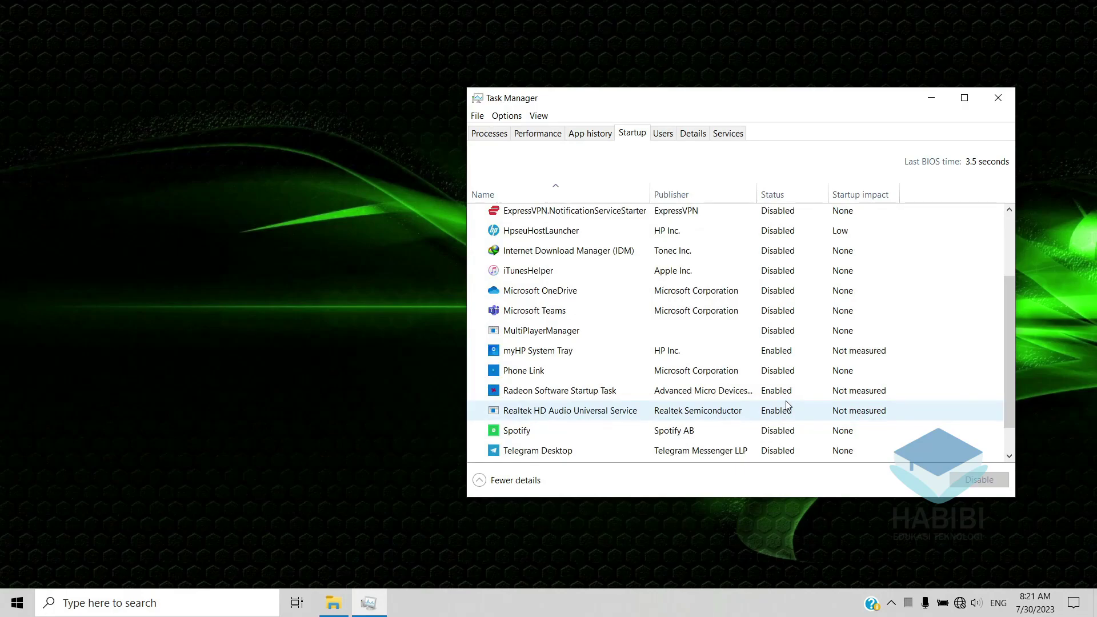
right_click(780, 432)
click(795, 445)
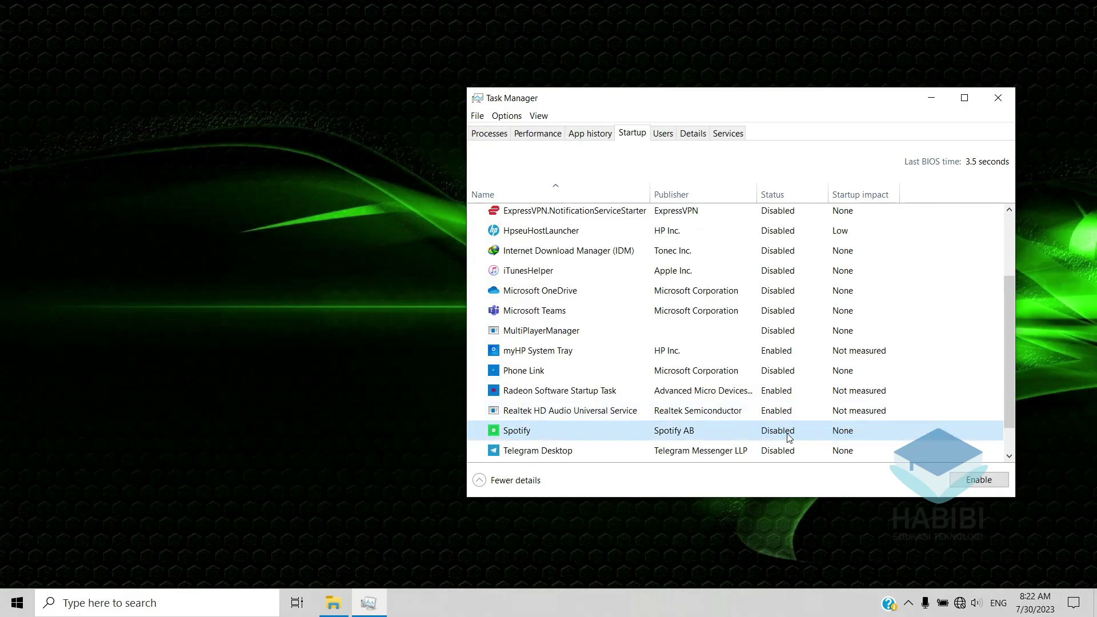
scroll(786, 431, up, 2)
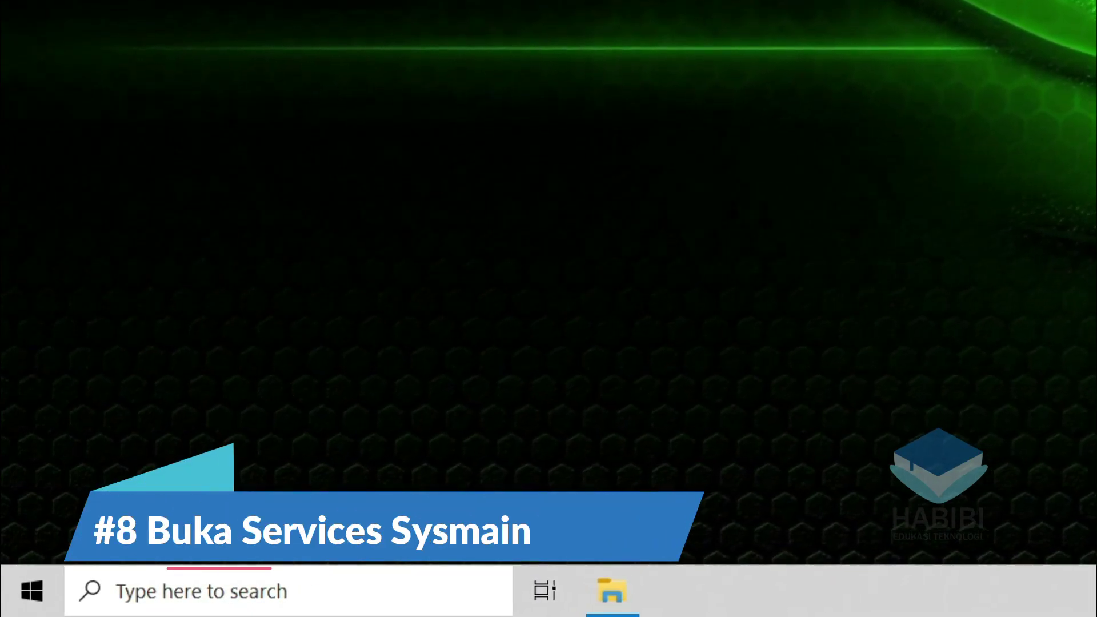
- Open the Services console by executing "services.msc" in the Run dialog
right_click(11, 600)
click(56, 488)
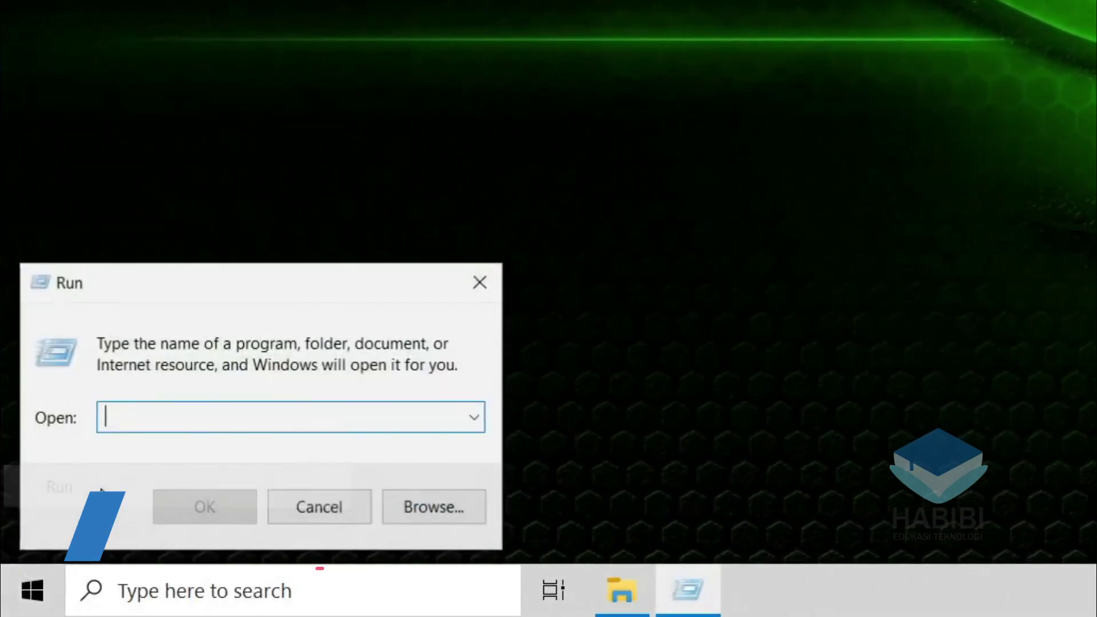
text(ser)
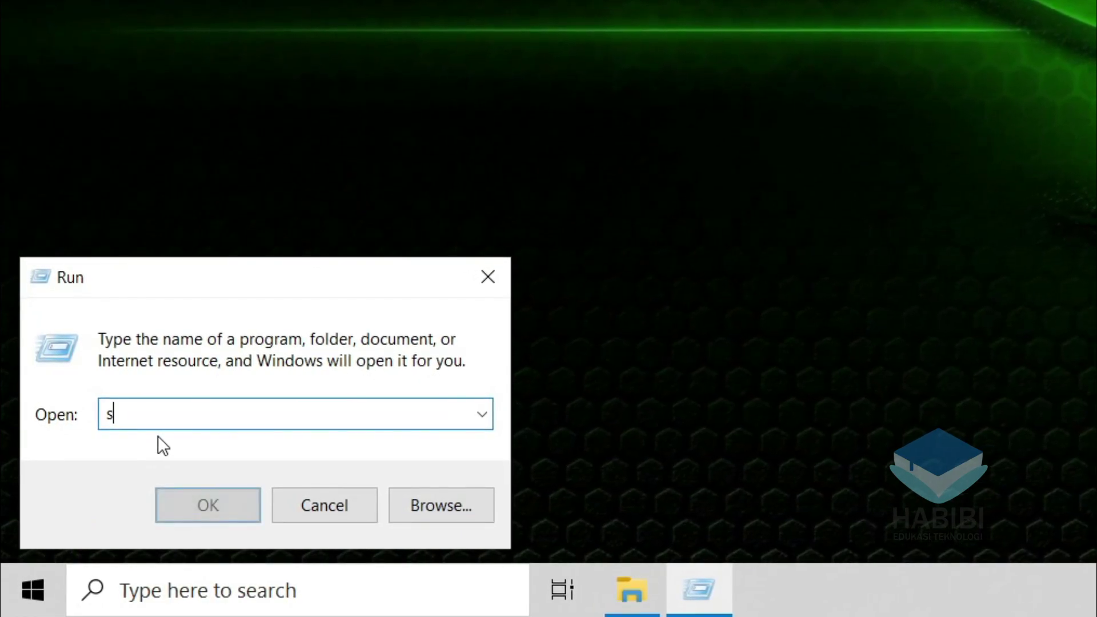
text(vice)
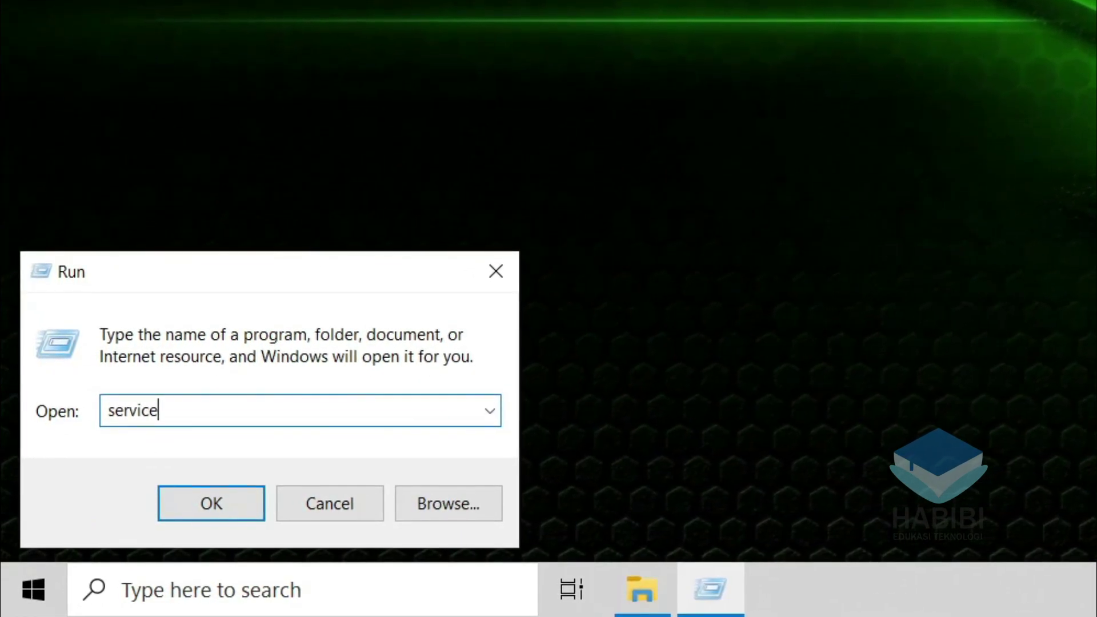
text(s.msc)
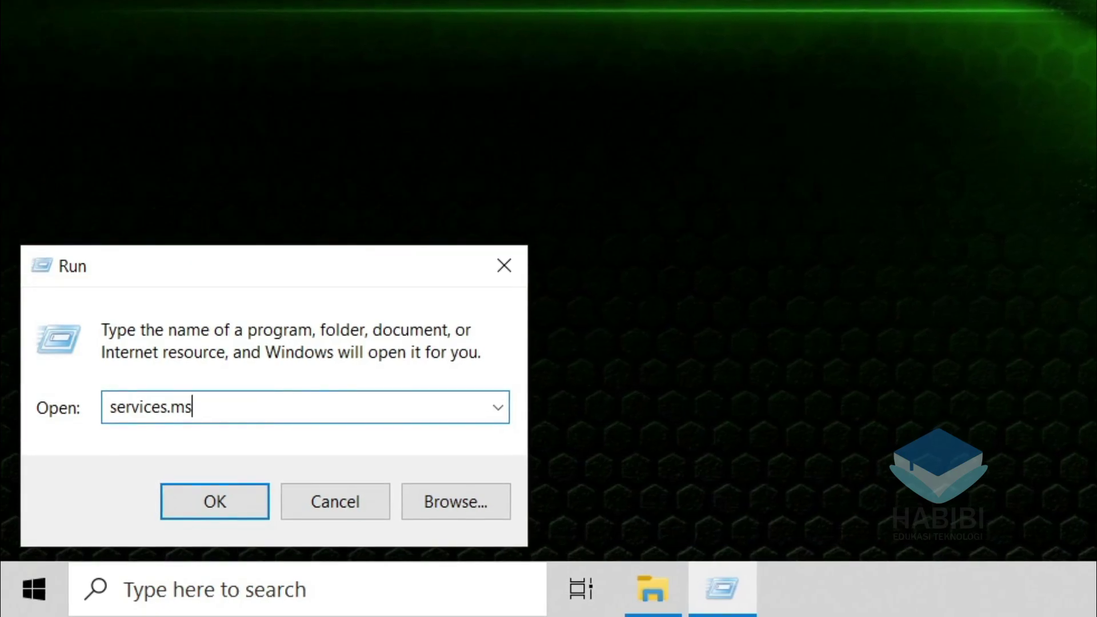
click(221, 503)
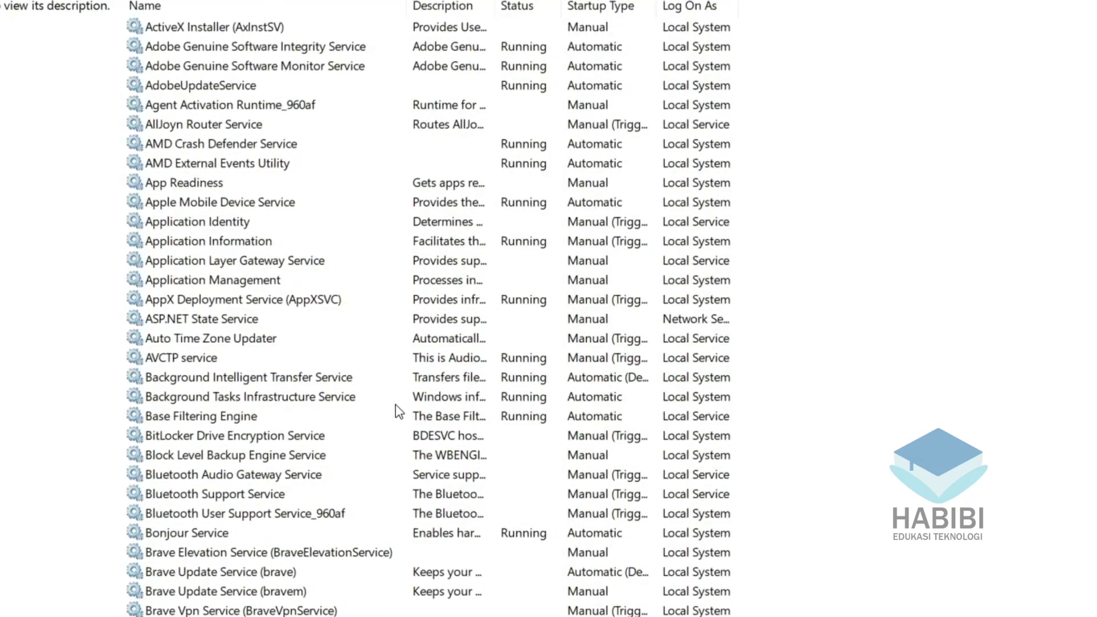
- Locate the SysMain service in the services list and open its properties
click(393, 404)
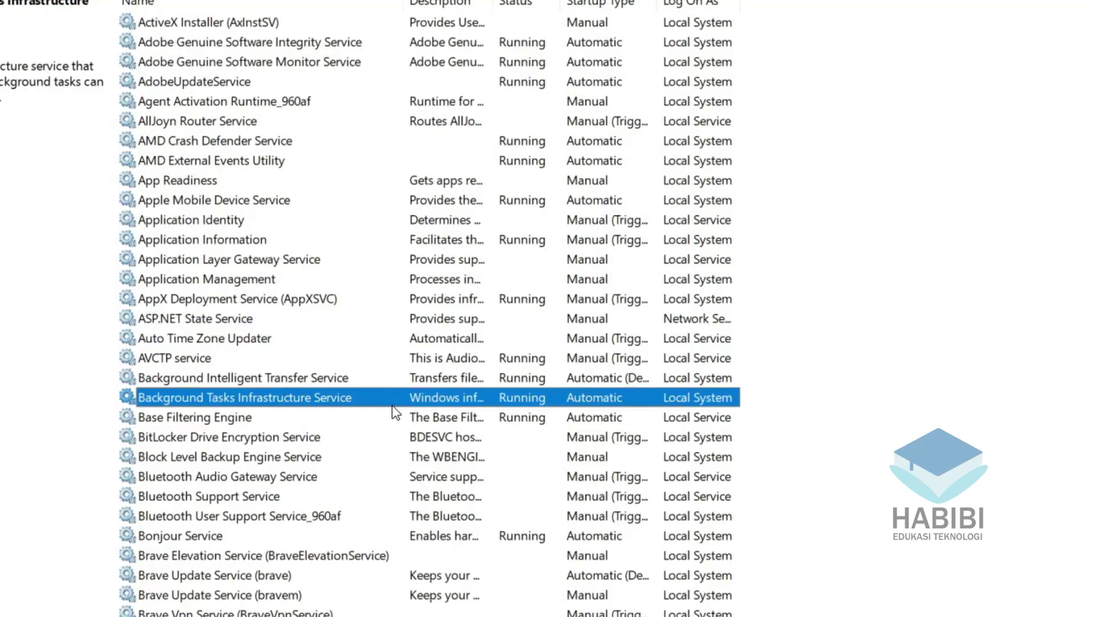
key(s)
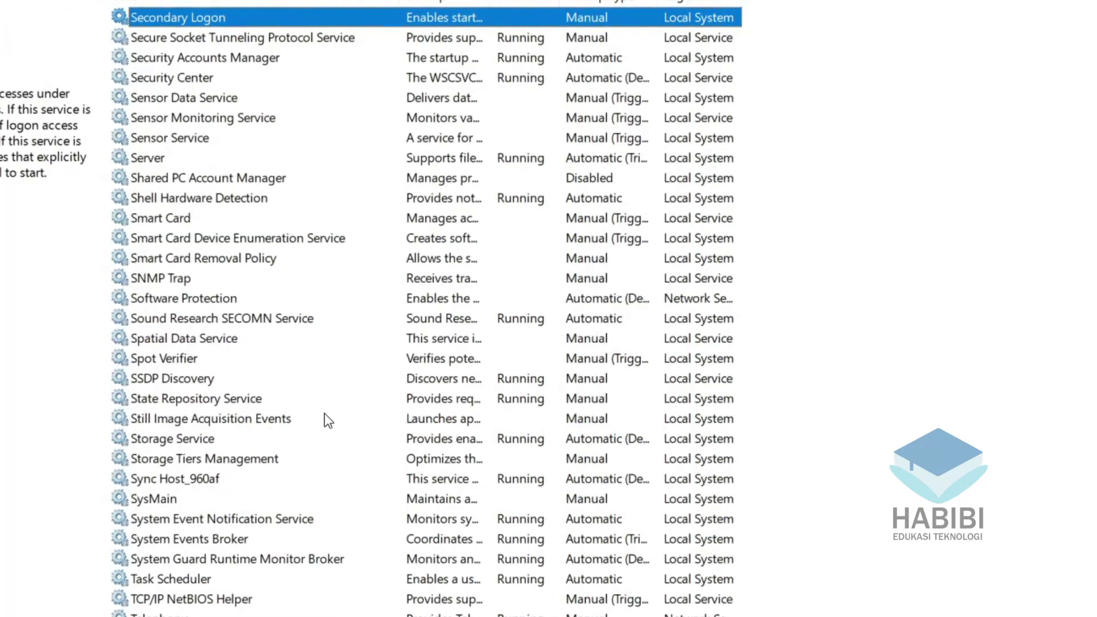
click(192, 499)
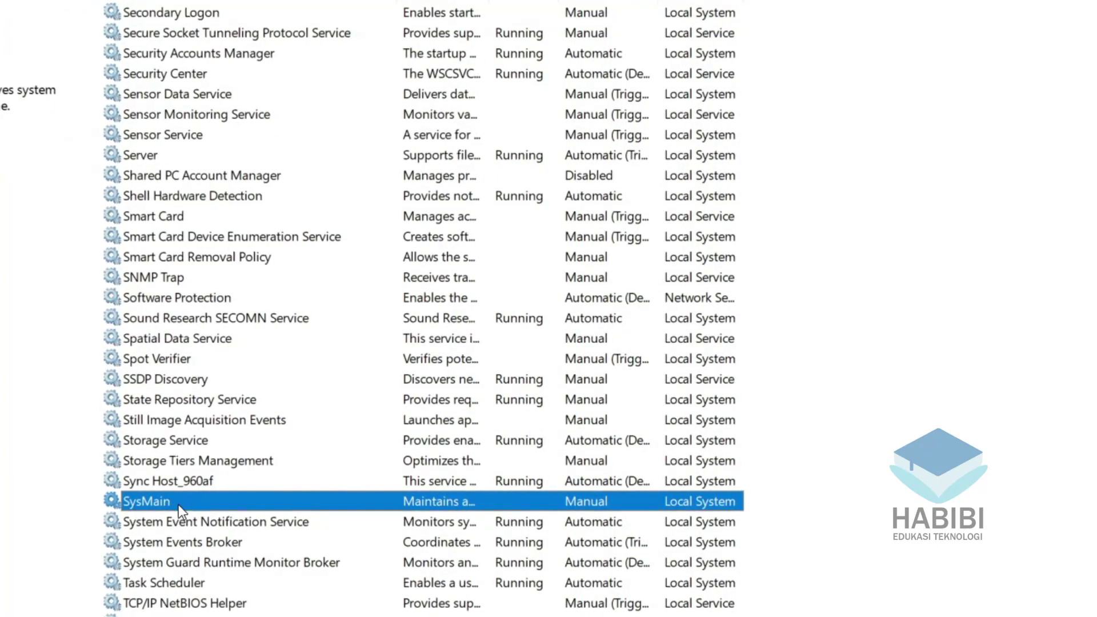
right_click(167, 507)
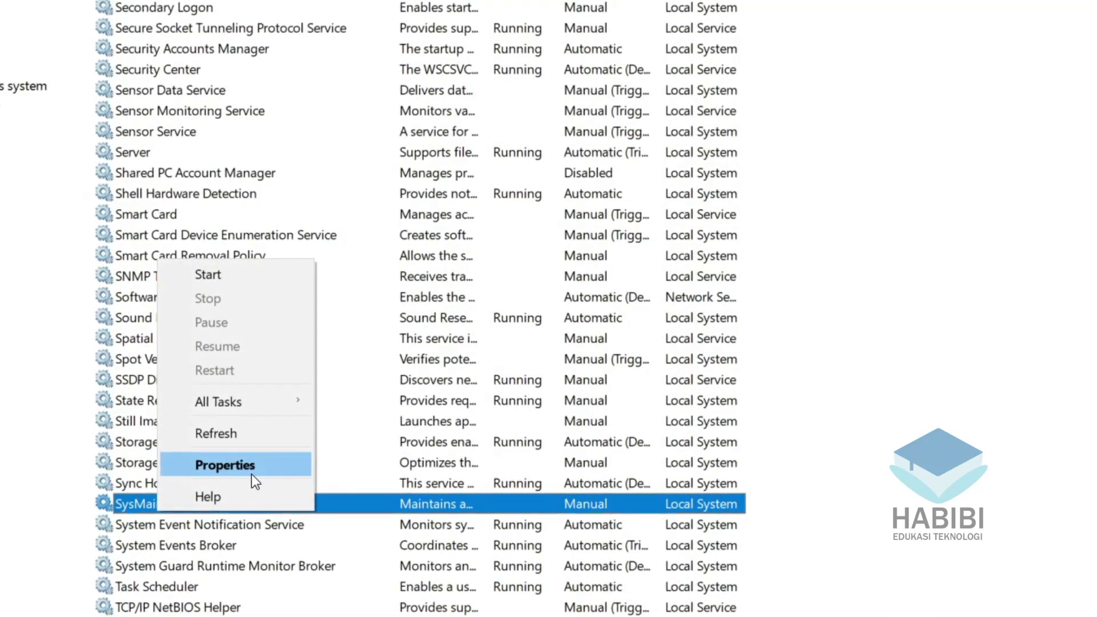
click(249, 471)
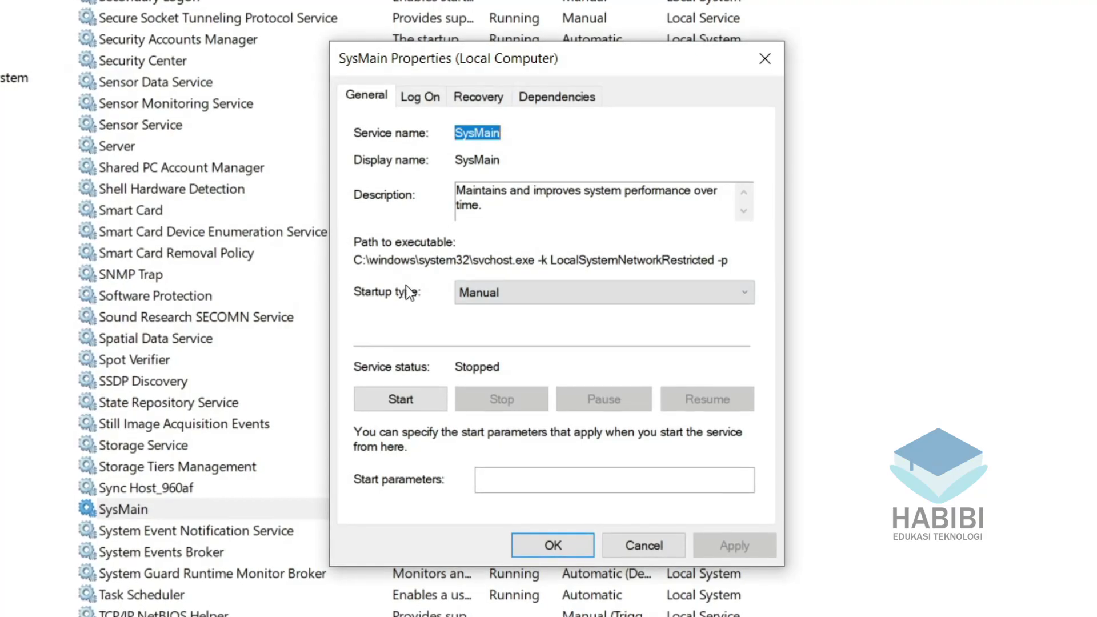
- Set the SysMain service's startup type to Disabled, apply the change and close its properties
click(492, 293)
click(499, 325)
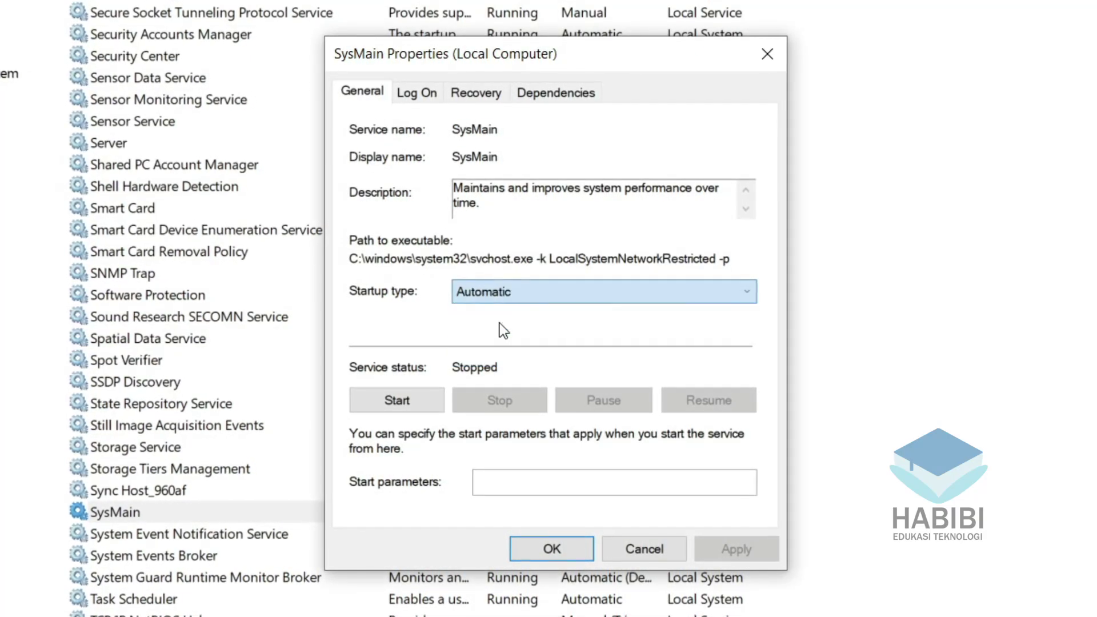
click(506, 290)
click(501, 356)
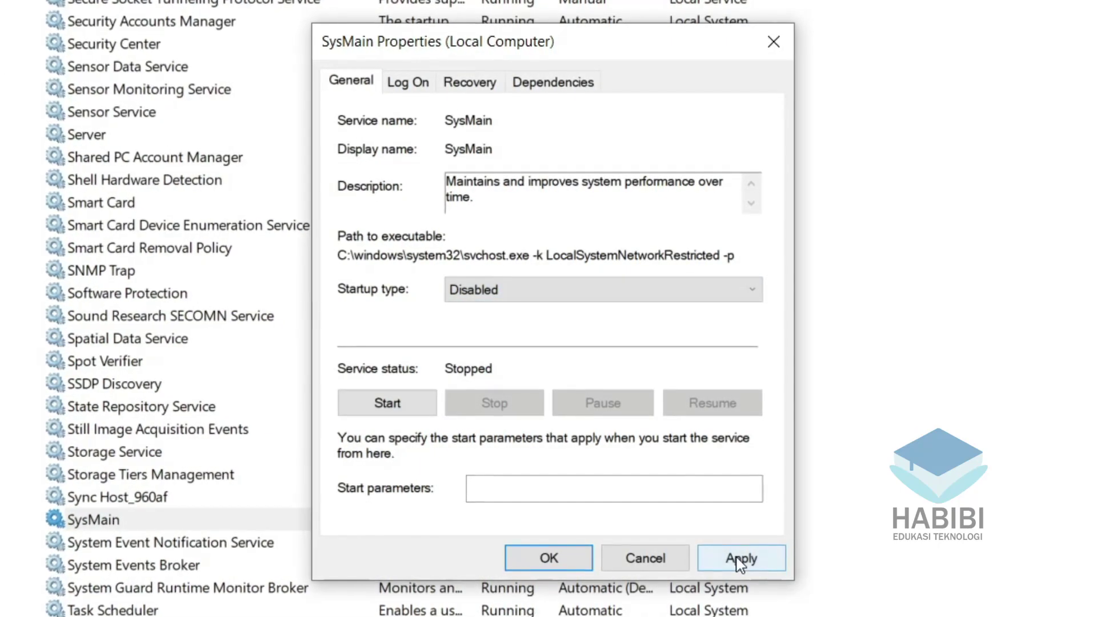
click(740, 563)
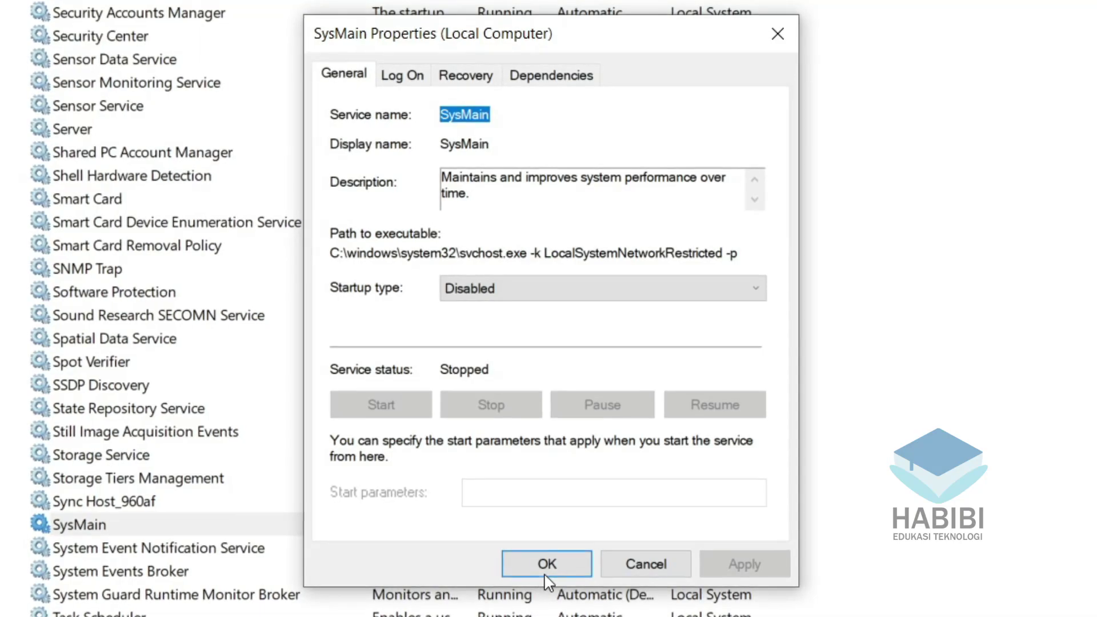
click(547, 565)
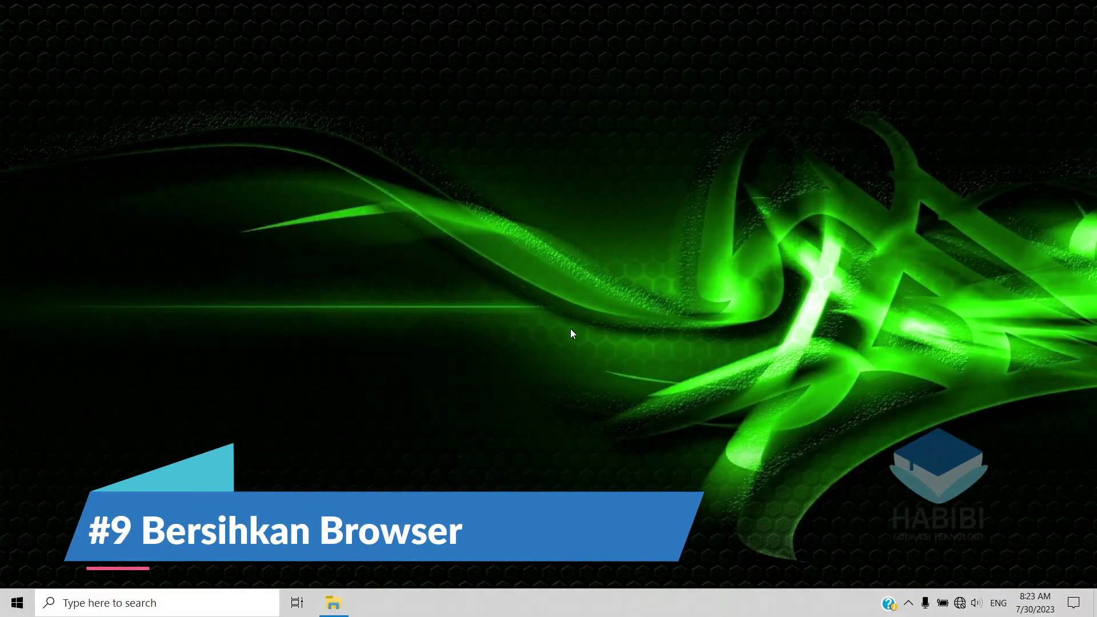
- Launch Firefox and open the "Bersihkan Riwayat Terakhir" dialog from the browsing history options
key(super)
text(mozill)
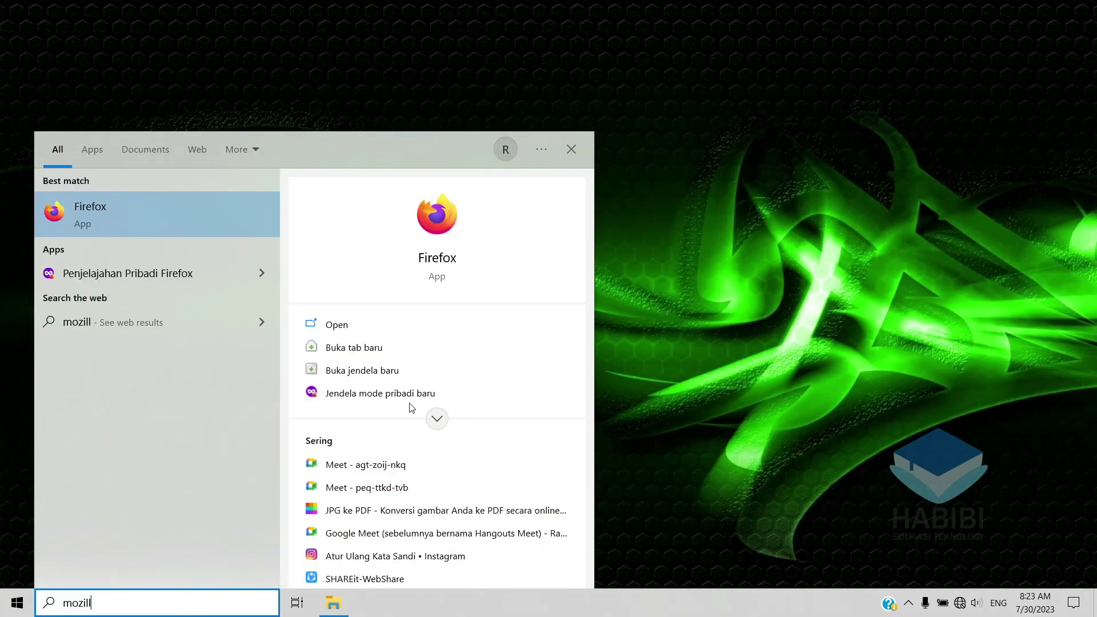
click(156, 213)
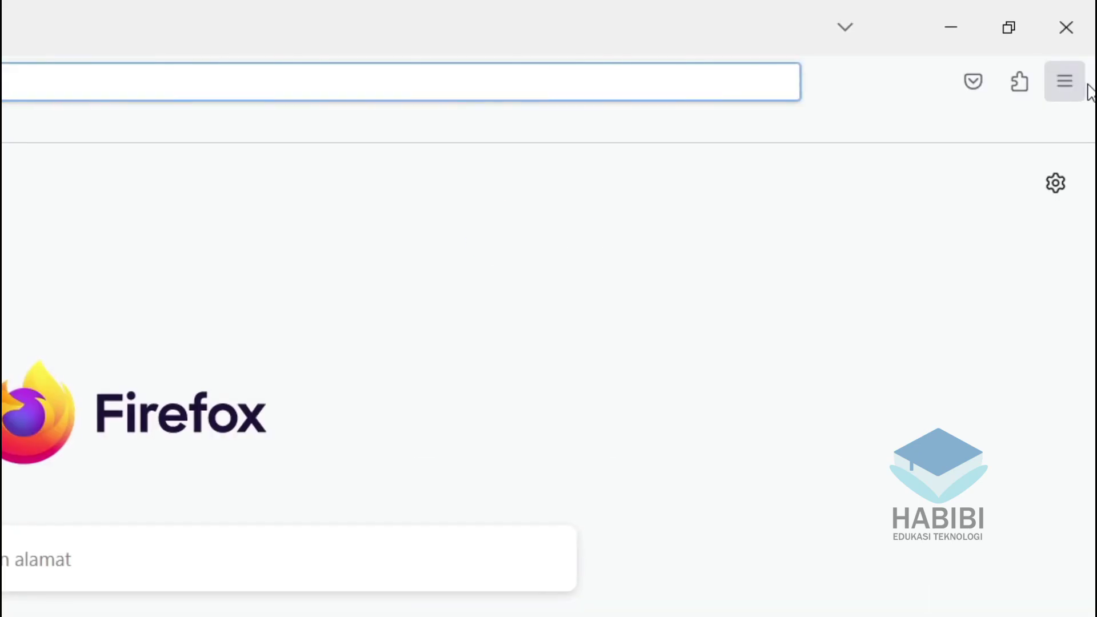
click(1073, 90)
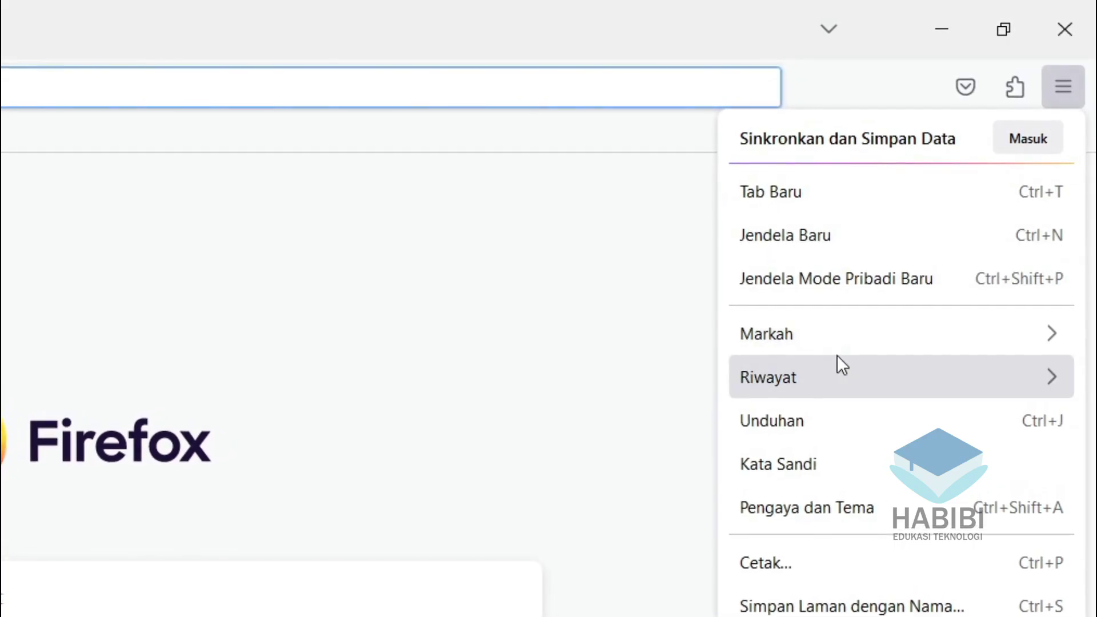
click(817, 376)
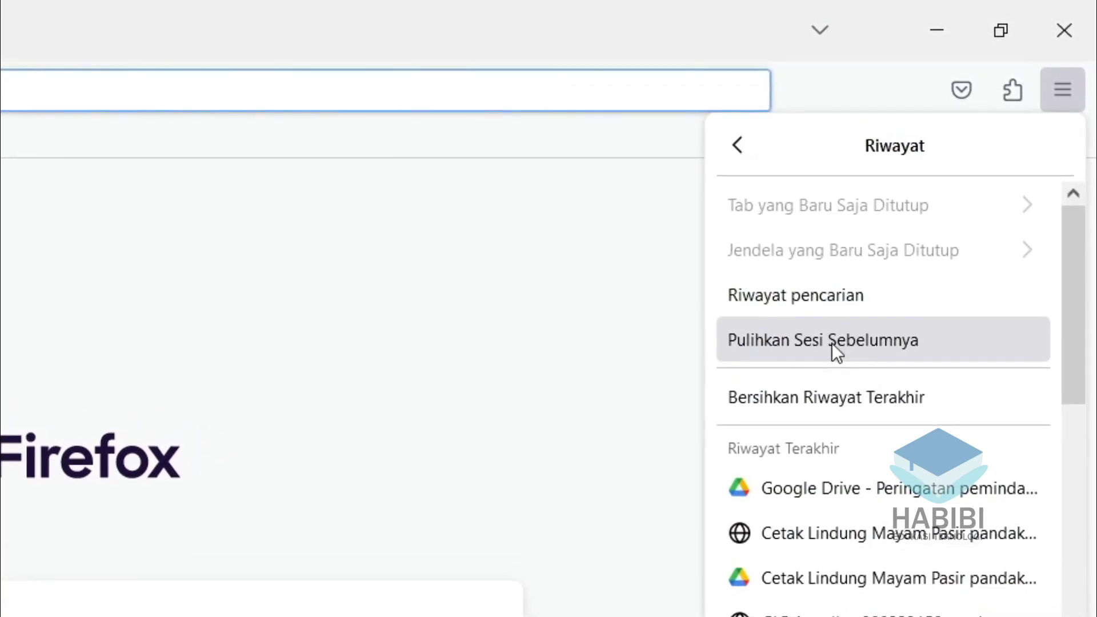
click(851, 402)
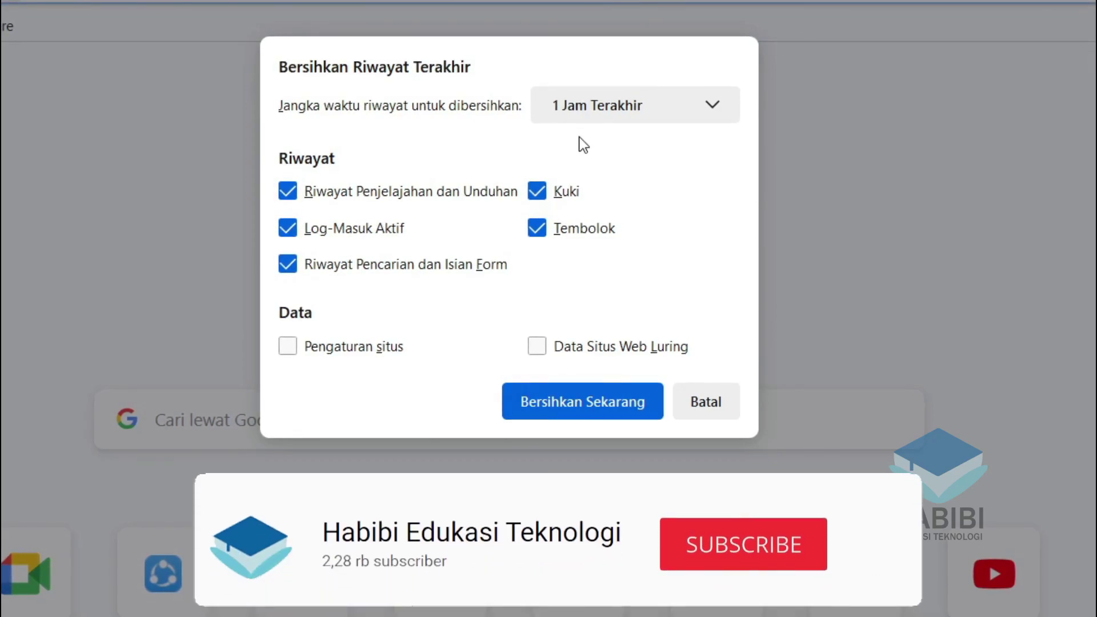
- Clear the browser history for the time range "Semuanya", also including "Pengaturan situs" and "Data Situs Web Luring"
click(639, 109)
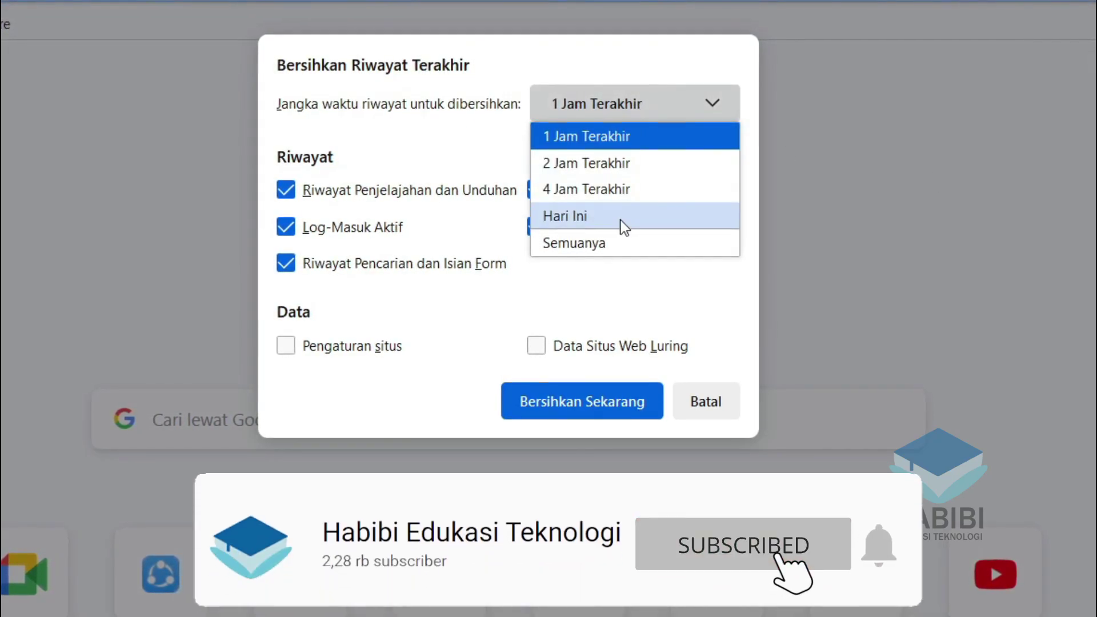
click(618, 217)
click(635, 92)
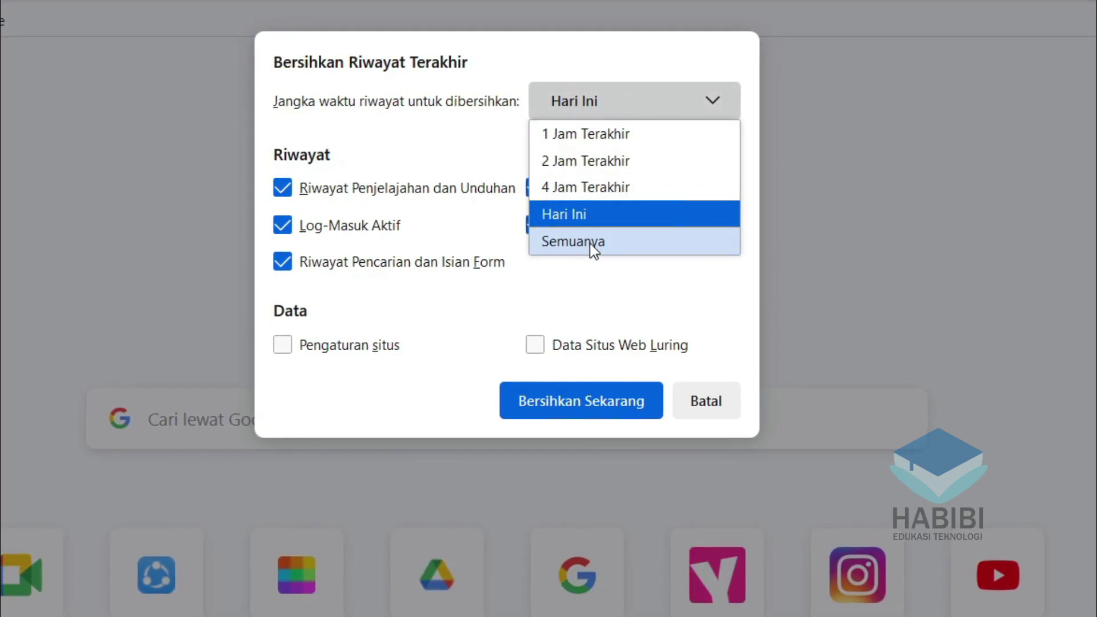
click(591, 242)
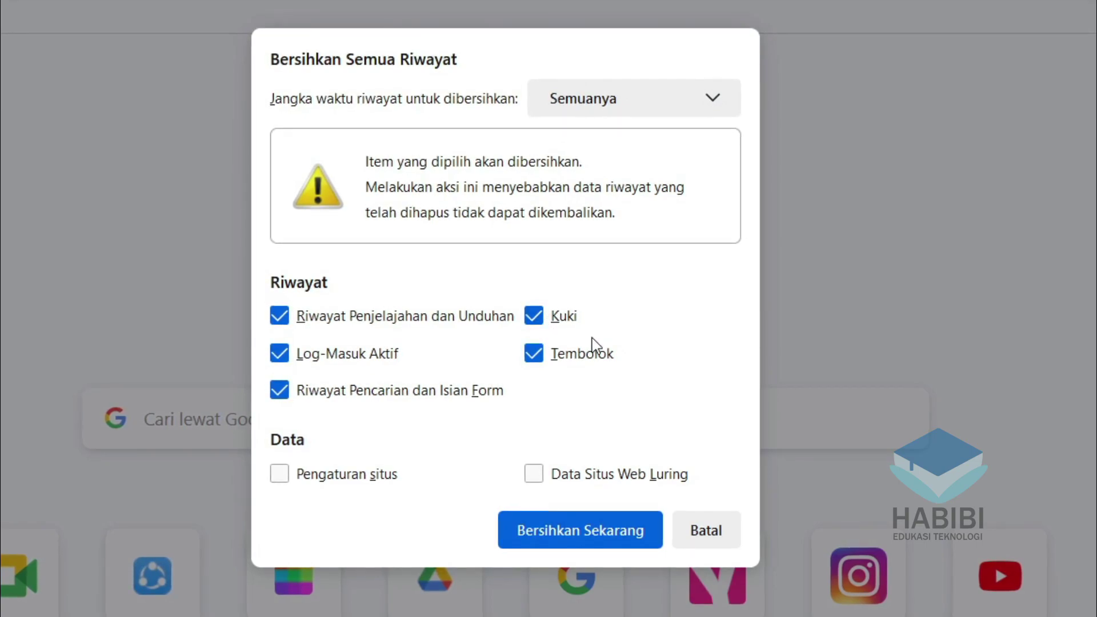
click(279, 473)
click(533, 476)
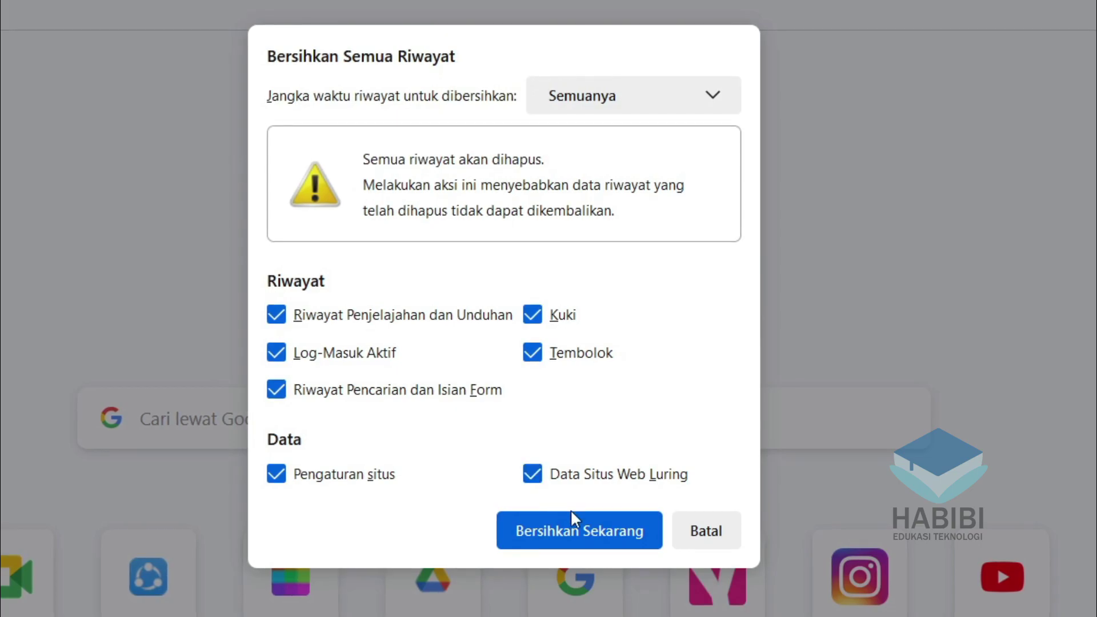
click(578, 528)
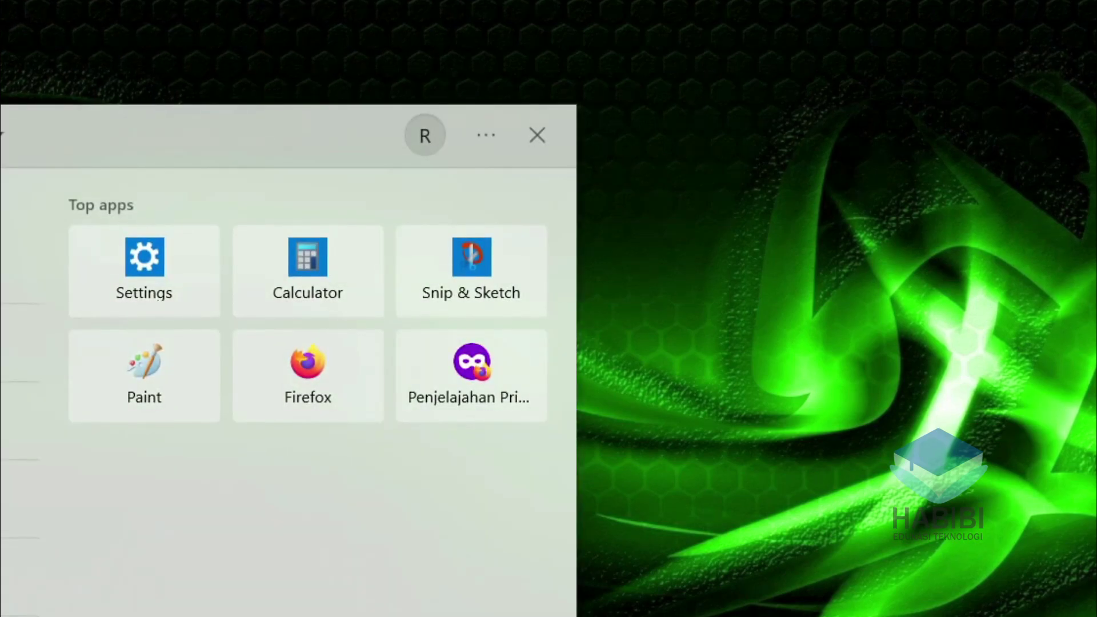
- Search Windows for "windows update", open the Windows Update settings, review the update status and options, and close Settings
text(windows upda)
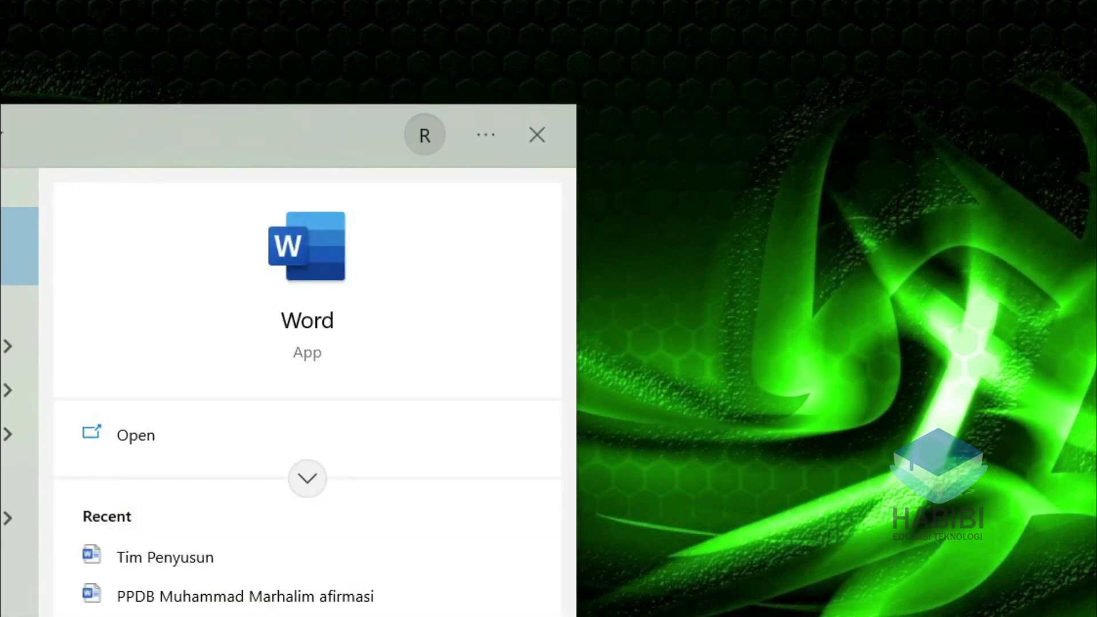
text(te)
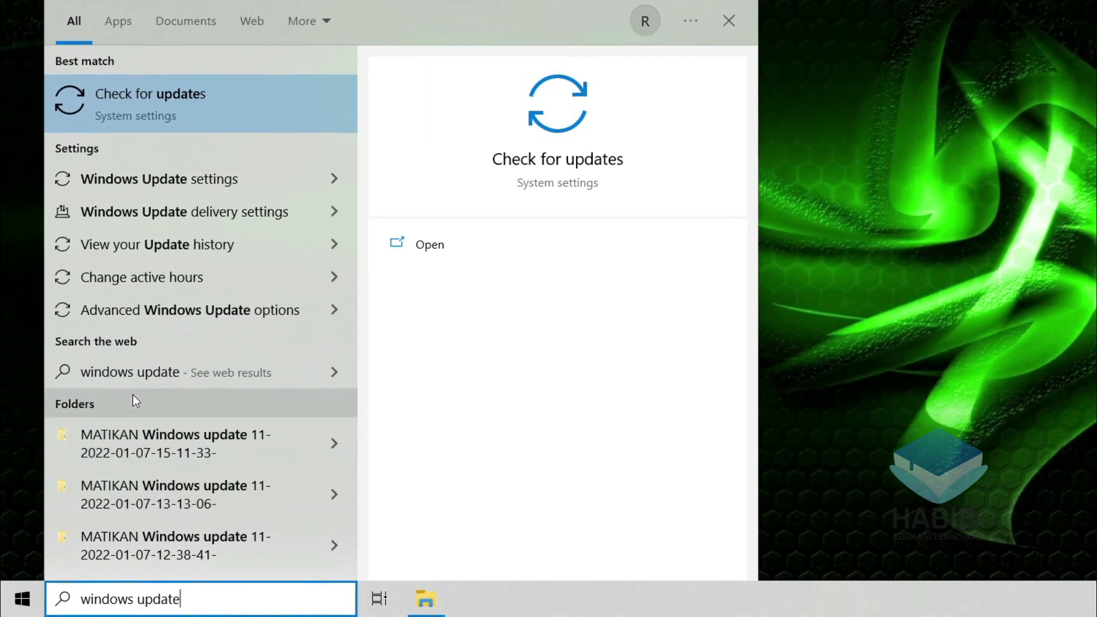
click(216, 177)
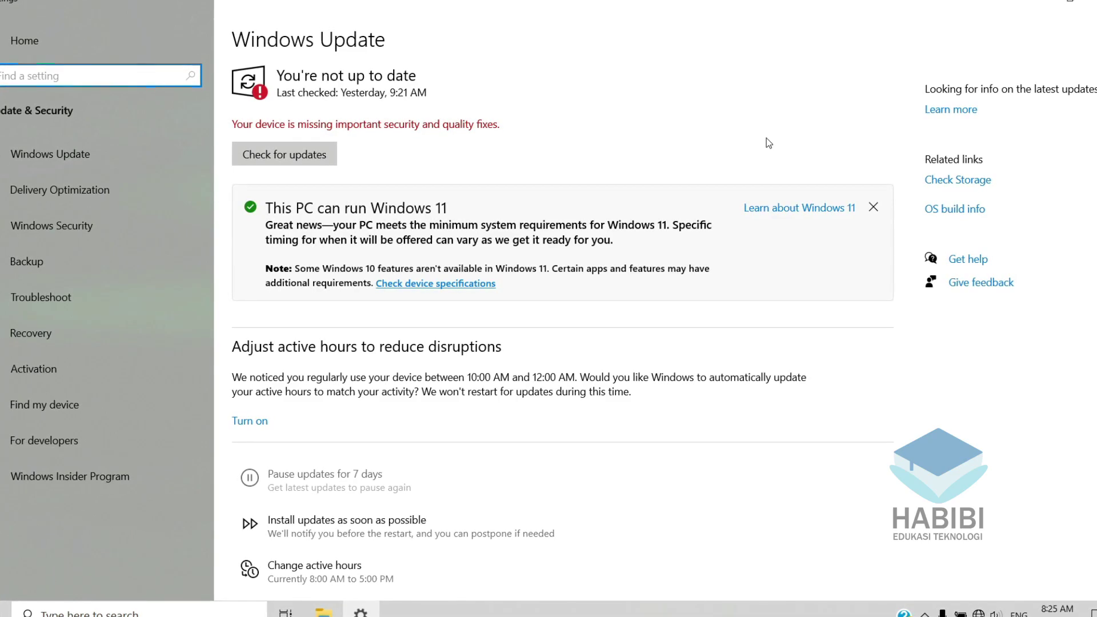
scroll(571, 184, down, 2)
scroll(548, 185, up, 2)
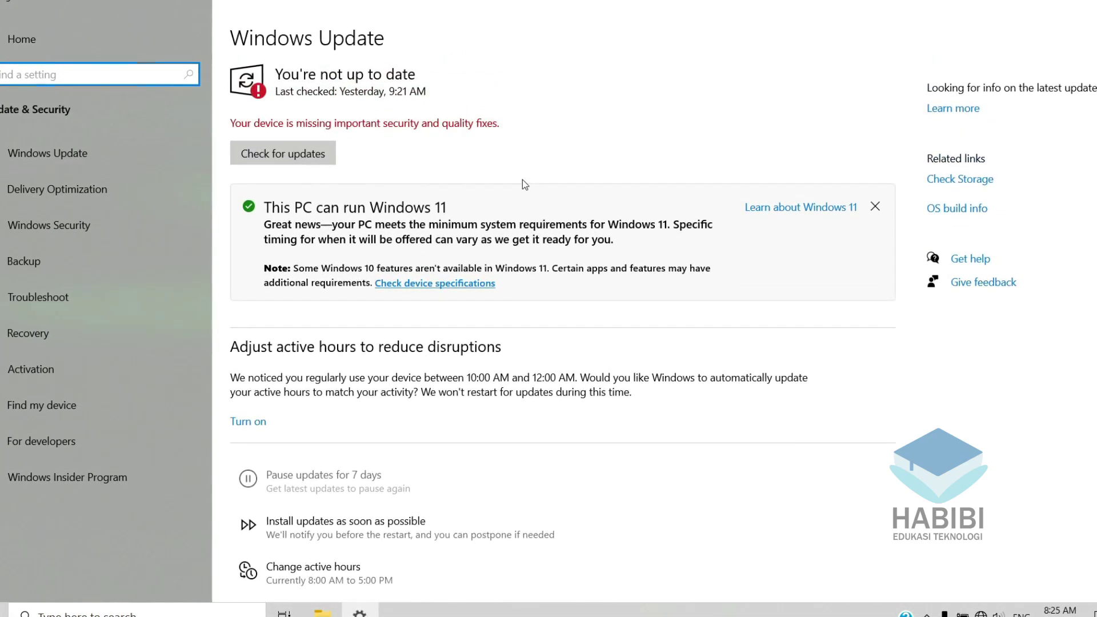
scroll(646, 231, down, 3)
click(1076, 13)
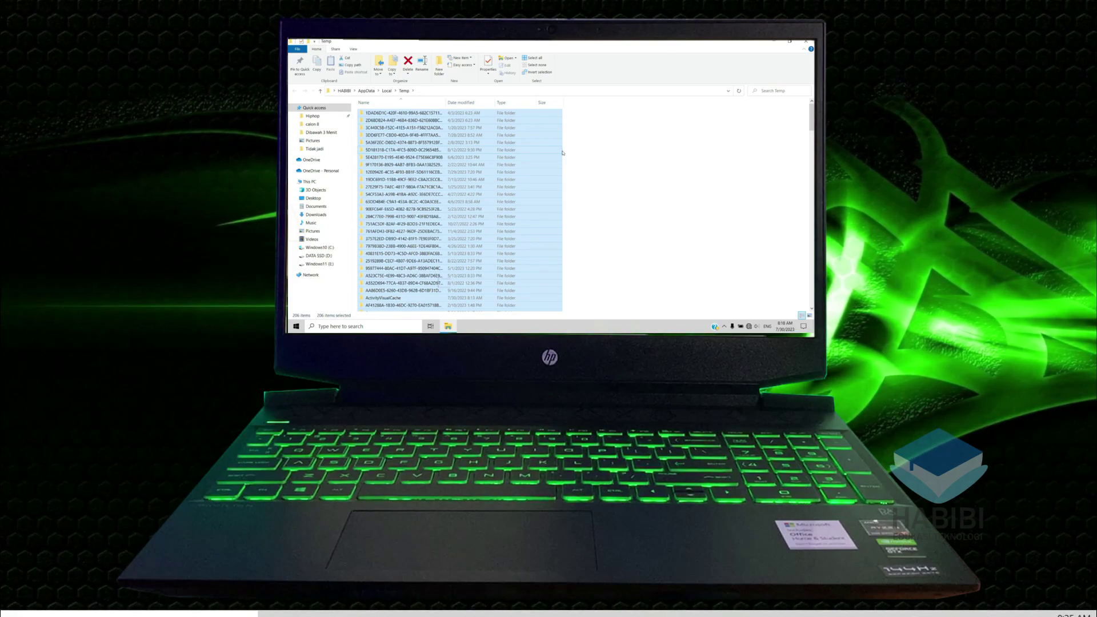
key(Delete)
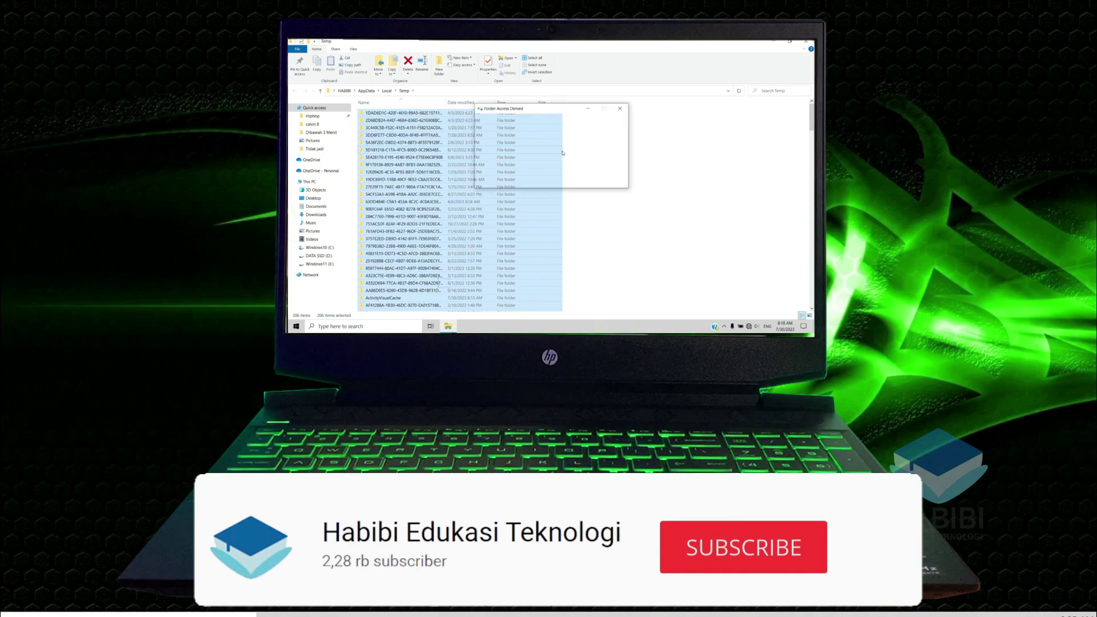